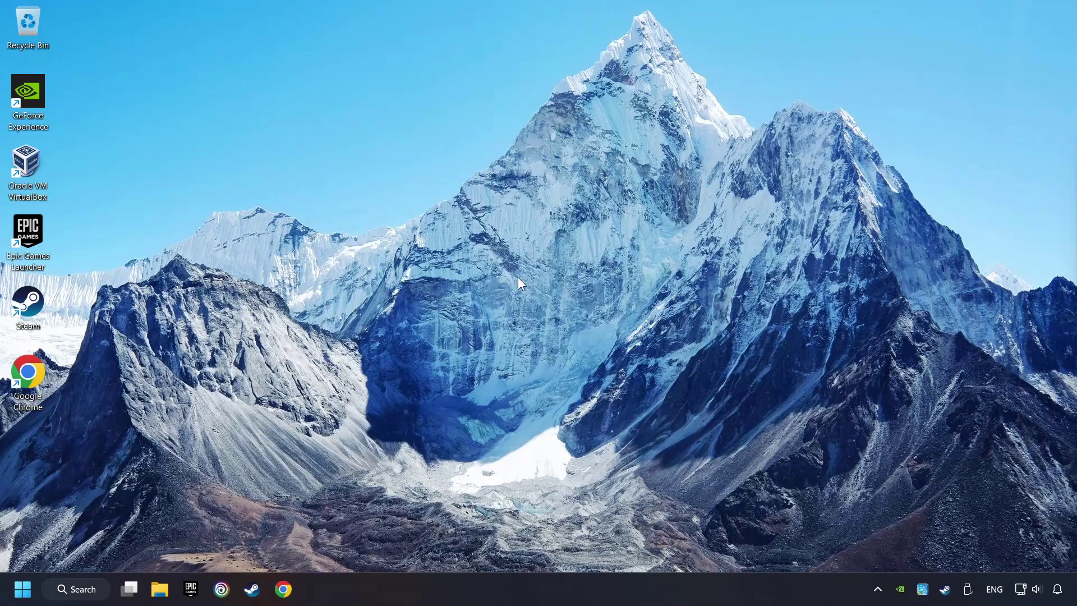
- Launch Device Manager by searching 'device manager' from the taskbar
{"action": "left_click", "coordinate": [78, 589]}
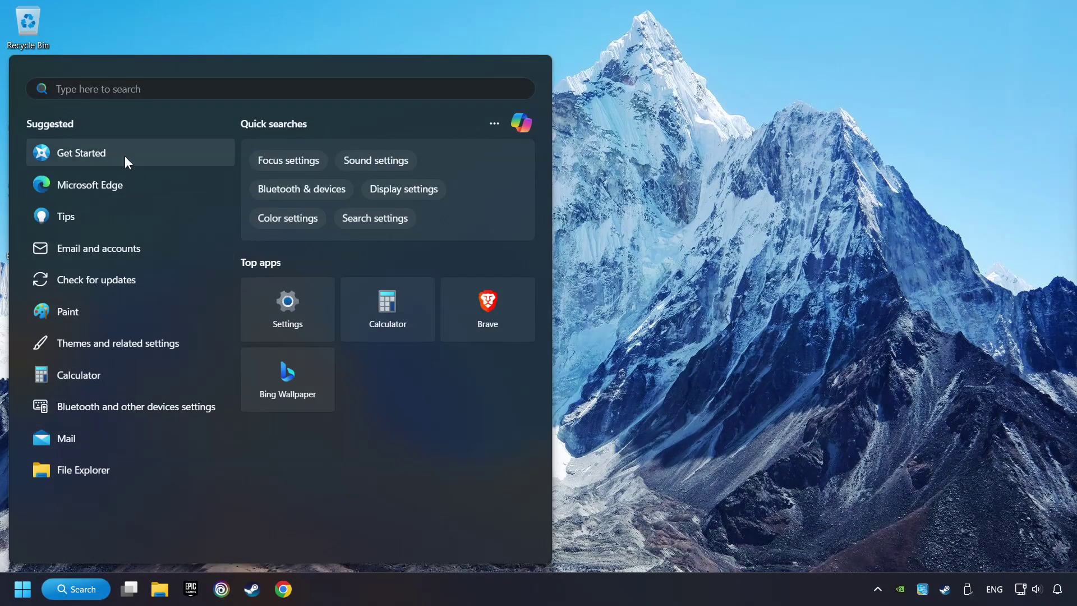
{"action": "type", "text": "device"}
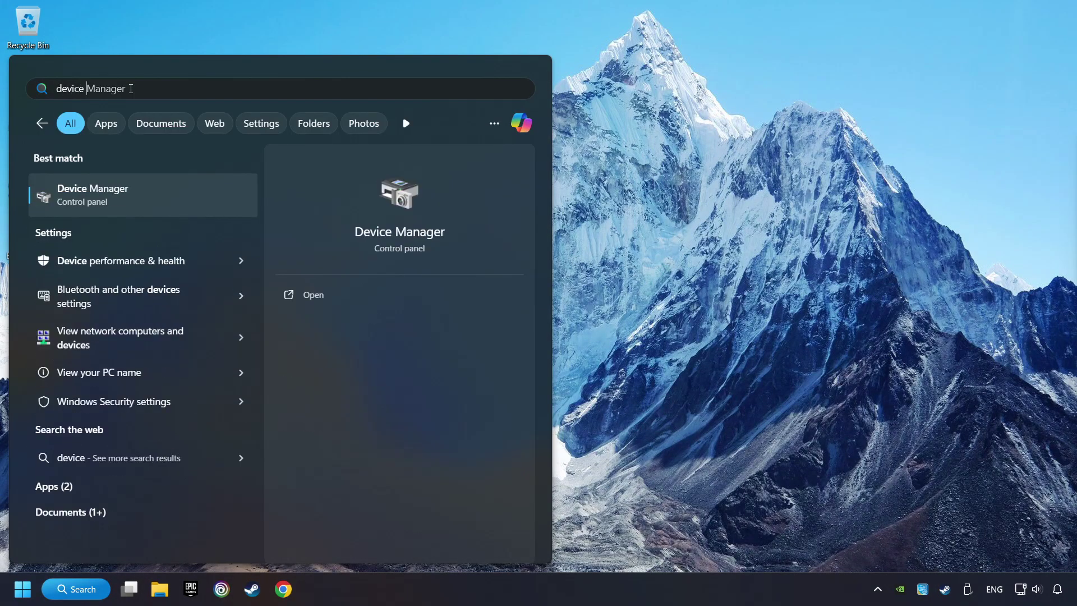
{"action": "type", "text": " manager"}
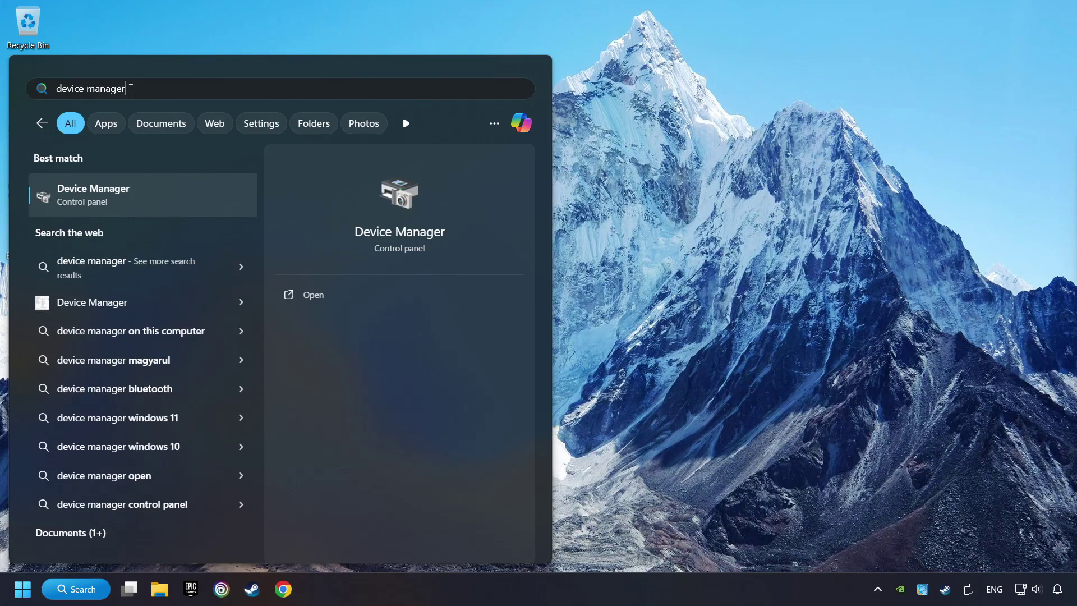
{"action": "left_click", "coordinate": [209, 195]}
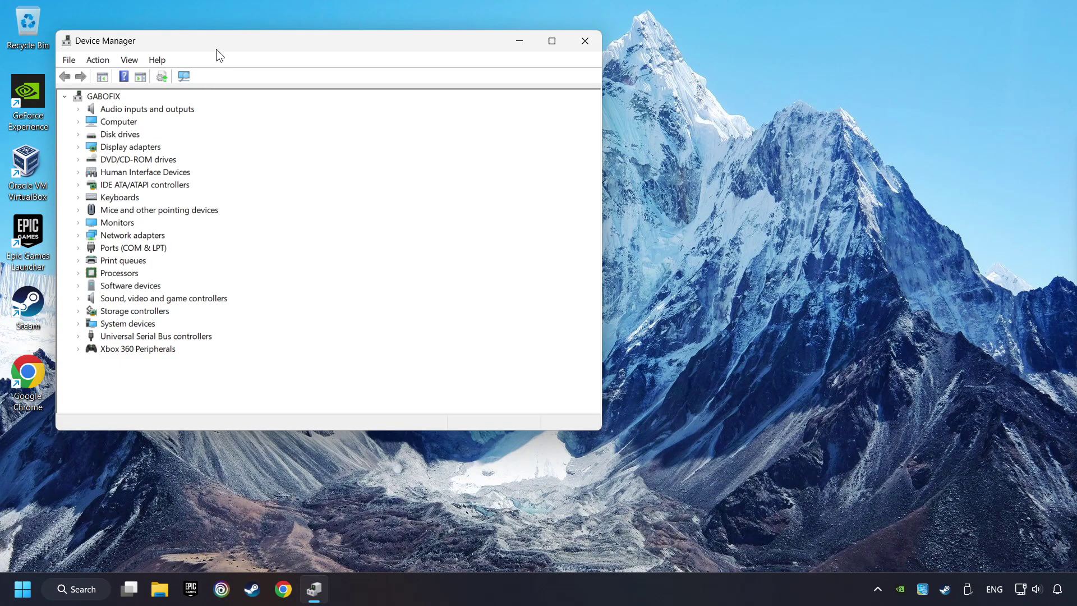
- Disable the Xbox 360 Controller for Windows without restarting, then re-enable it
{"action": "left_click_drag", "start_coordinate": [217, 49], "coordinate": [401, 108]}
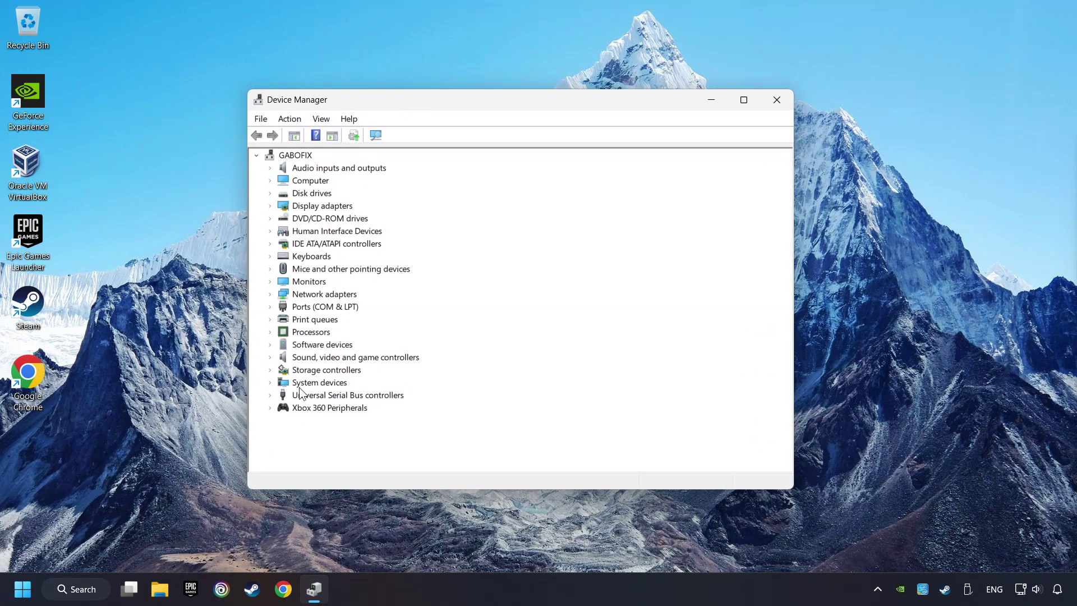
{"action": "left_click", "coordinate": [311, 409]}
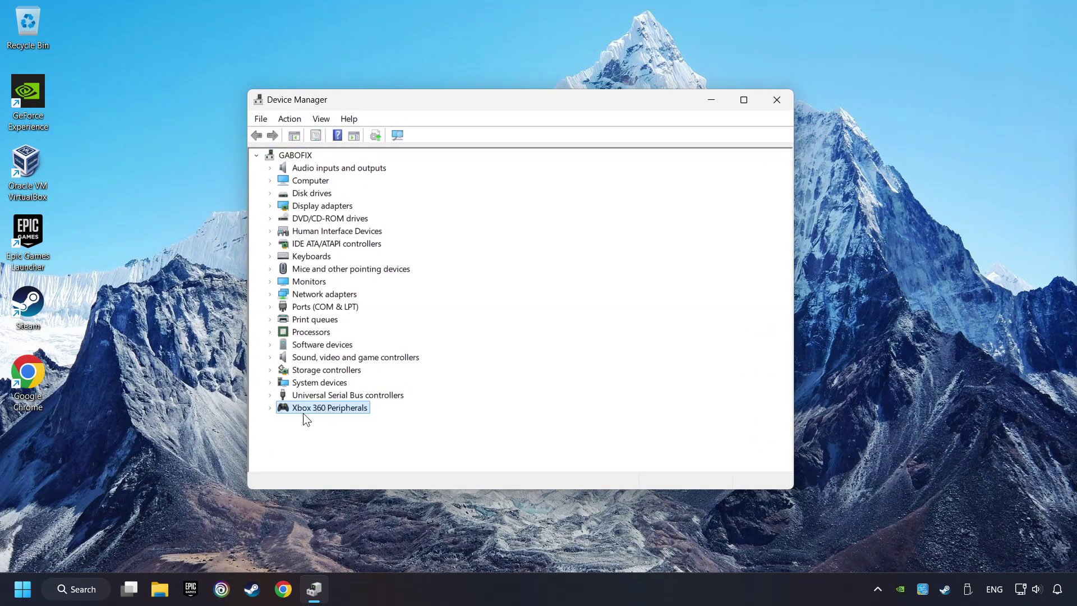
{"action": "left_click", "coordinate": [270, 408]}
{"action": "left_click", "coordinate": [316, 422]}
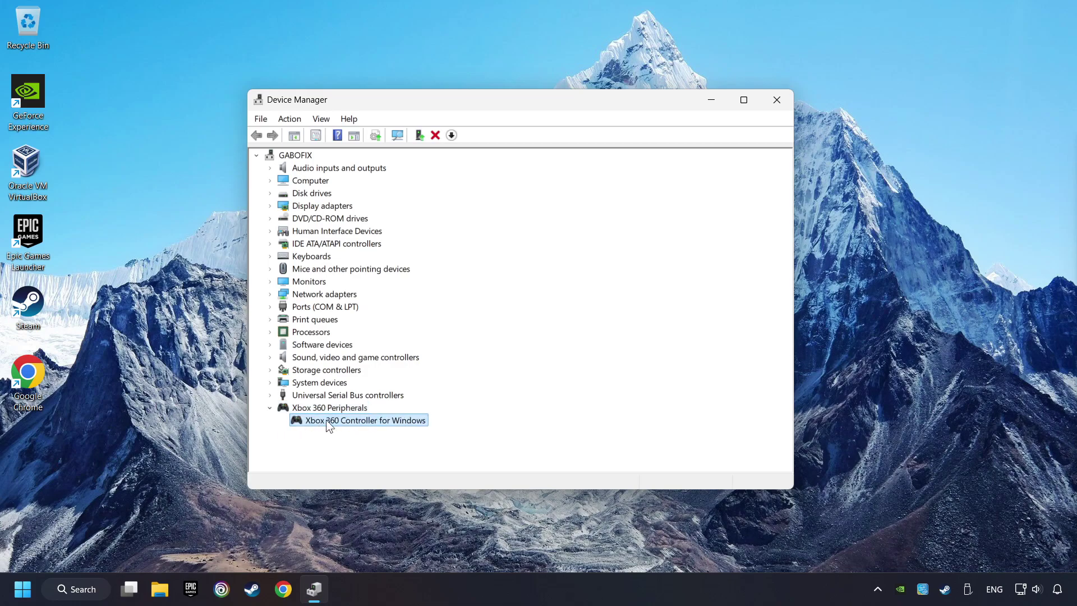
{"action": "right_click", "coordinate": [380, 424]}
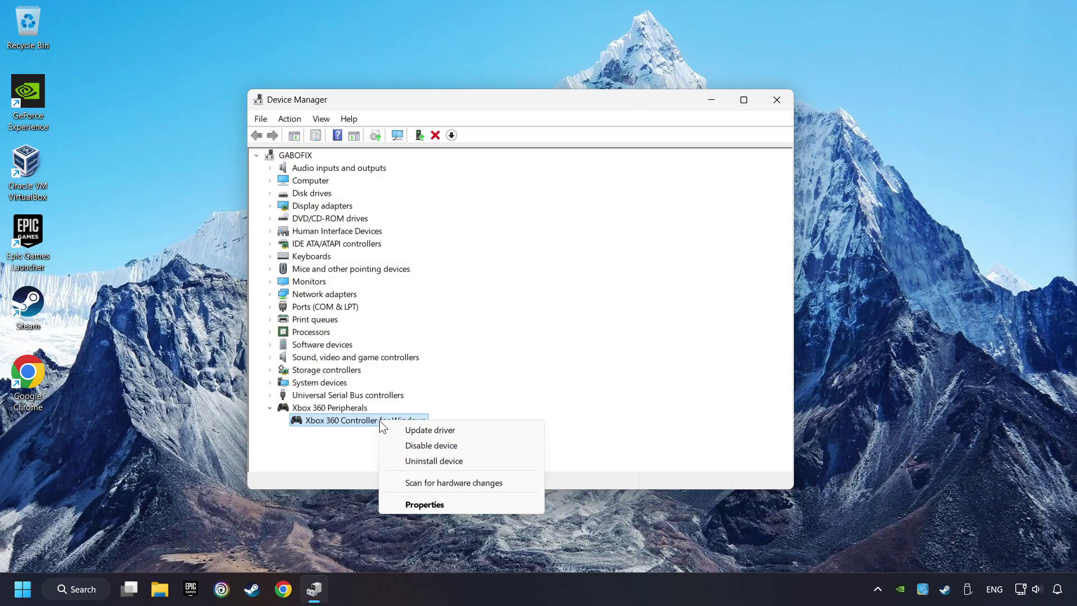
{"action": "left_click", "coordinate": [457, 446]}
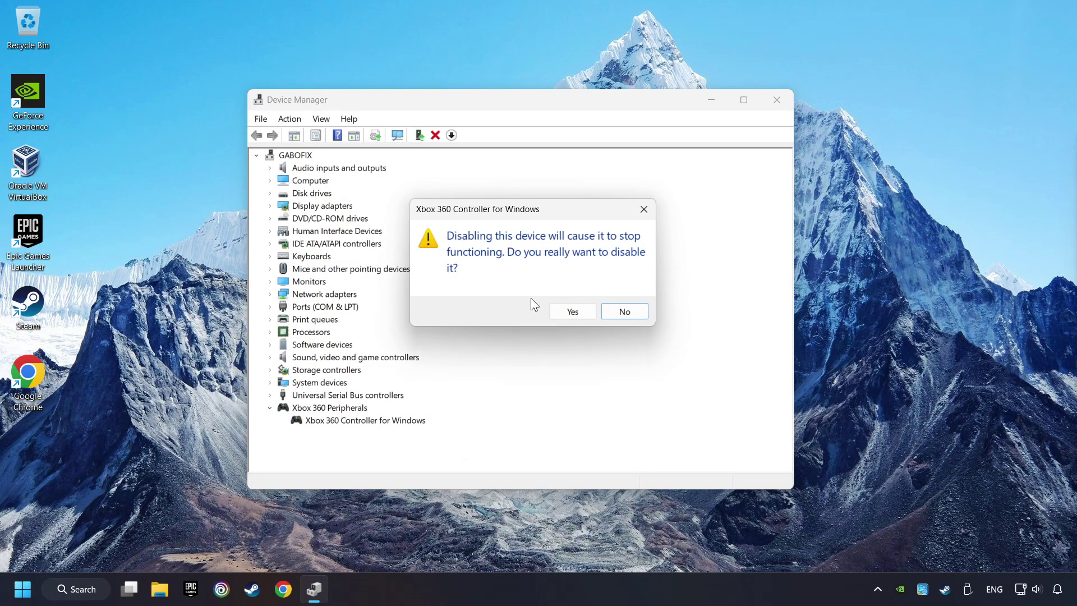
{"action": "left_click", "coordinate": [577, 315]}
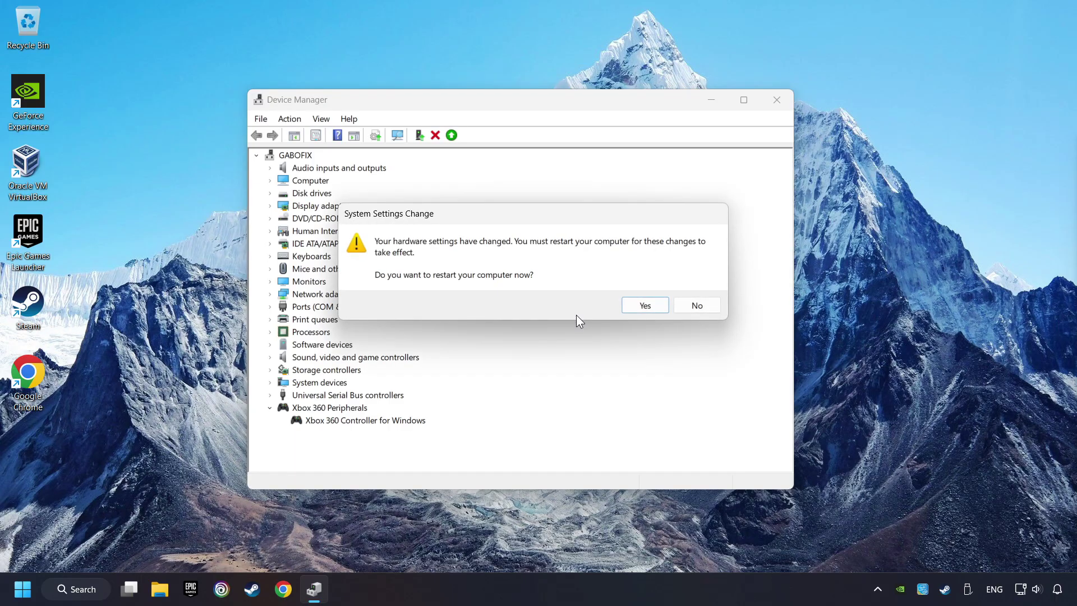
{"action": "left_click", "coordinate": [647, 309]}
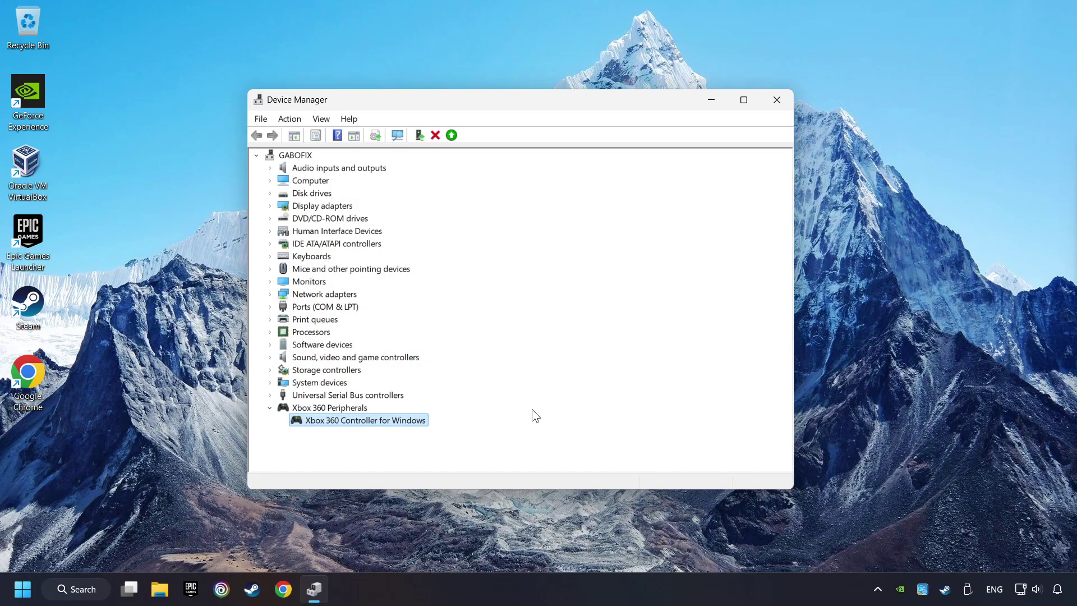
{"action": "right_click", "coordinate": [382, 421]}
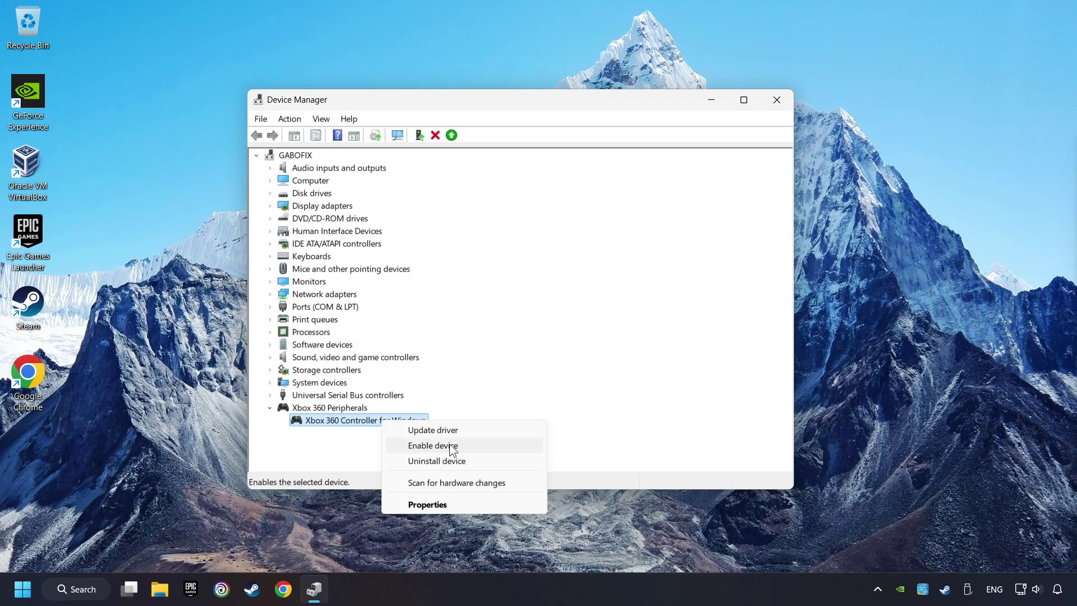
{"action": "left_click", "coordinate": [487, 446]}
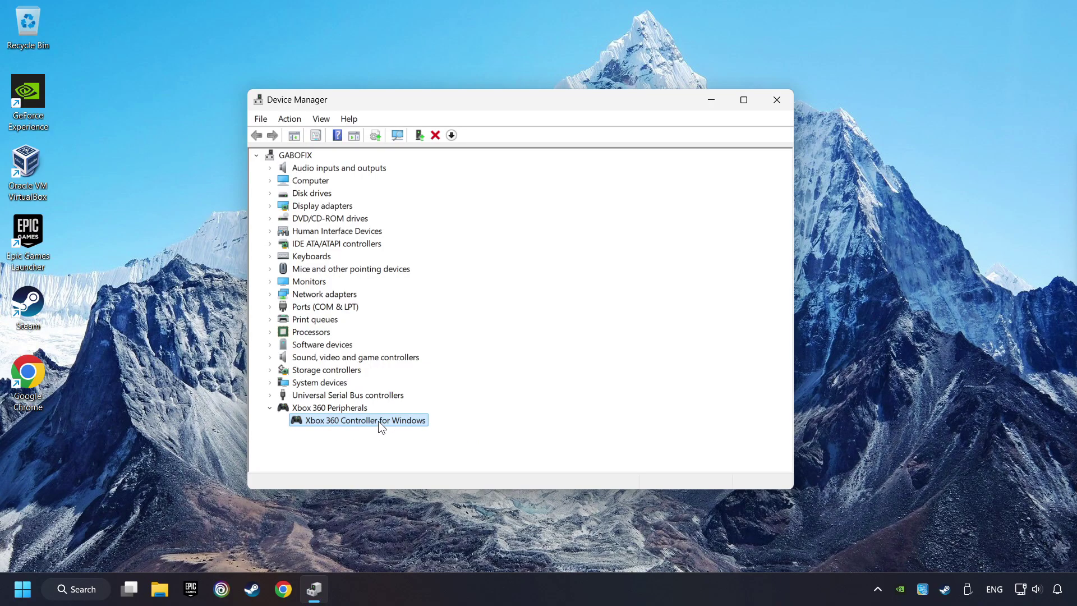
- Reinstall the controller driver by picking Xbox 360 Controller for Windows from the compatible drivers list
{"action": "right_click", "coordinate": [380, 420]}
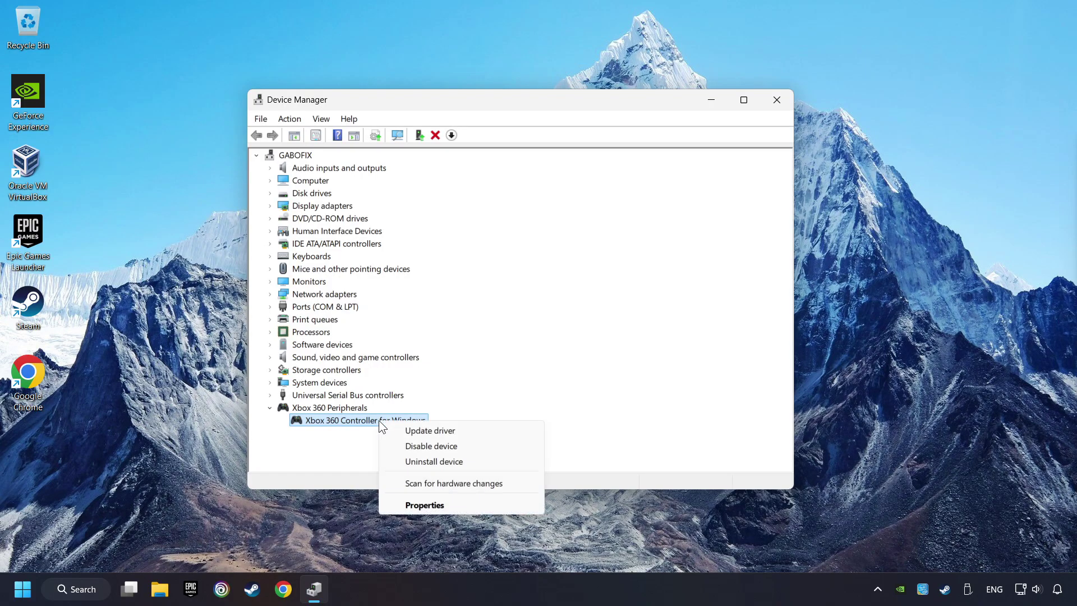
{"action": "left_click", "coordinate": [471, 431]}
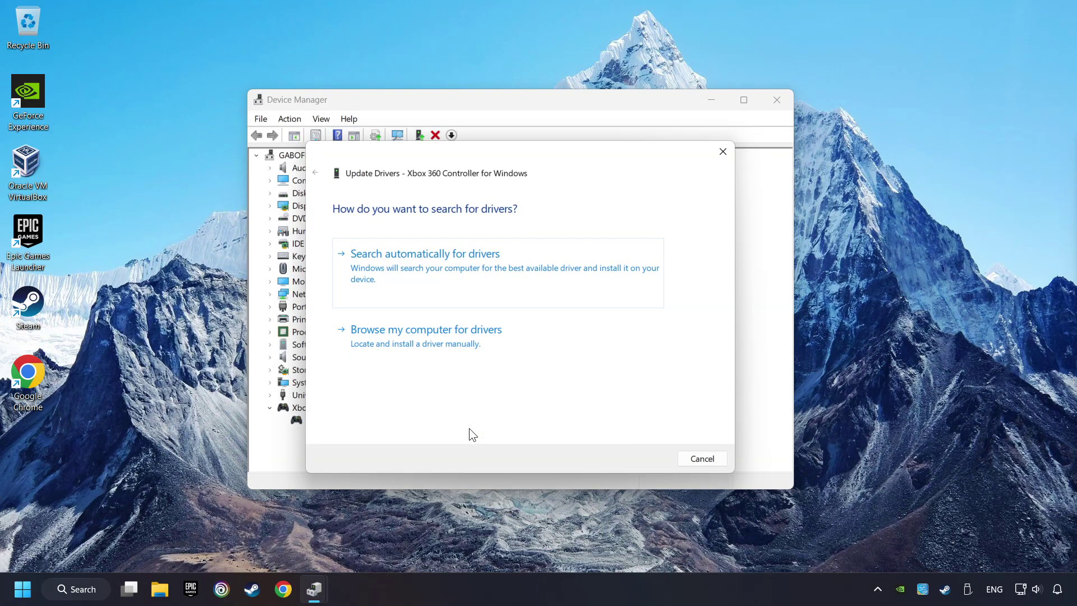
{"action": "left_click", "coordinate": [510, 346]}
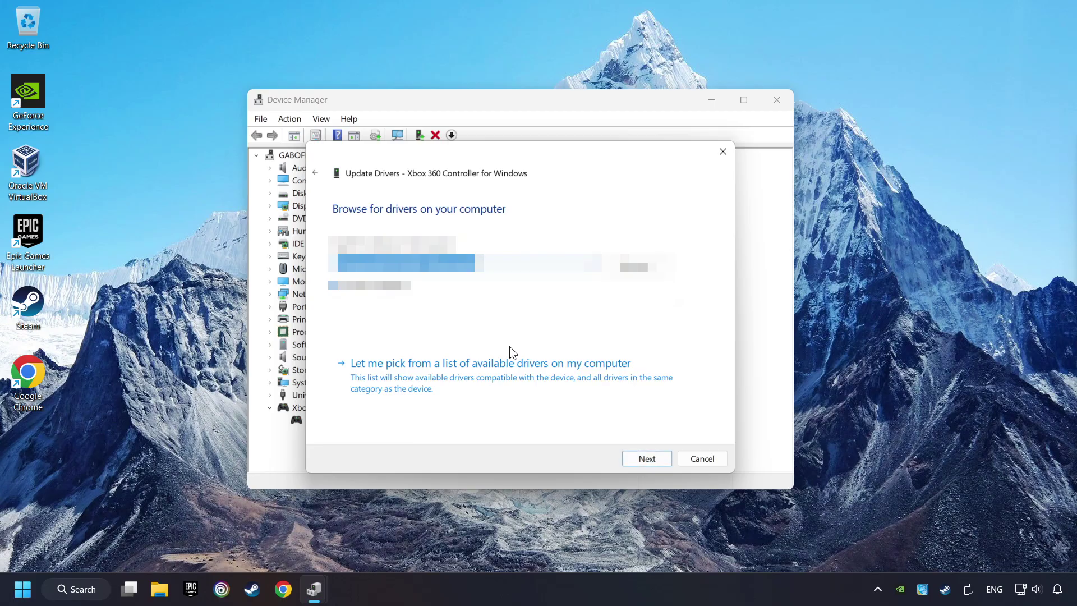
{"action": "left_click", "coordinate": [465, 383]}
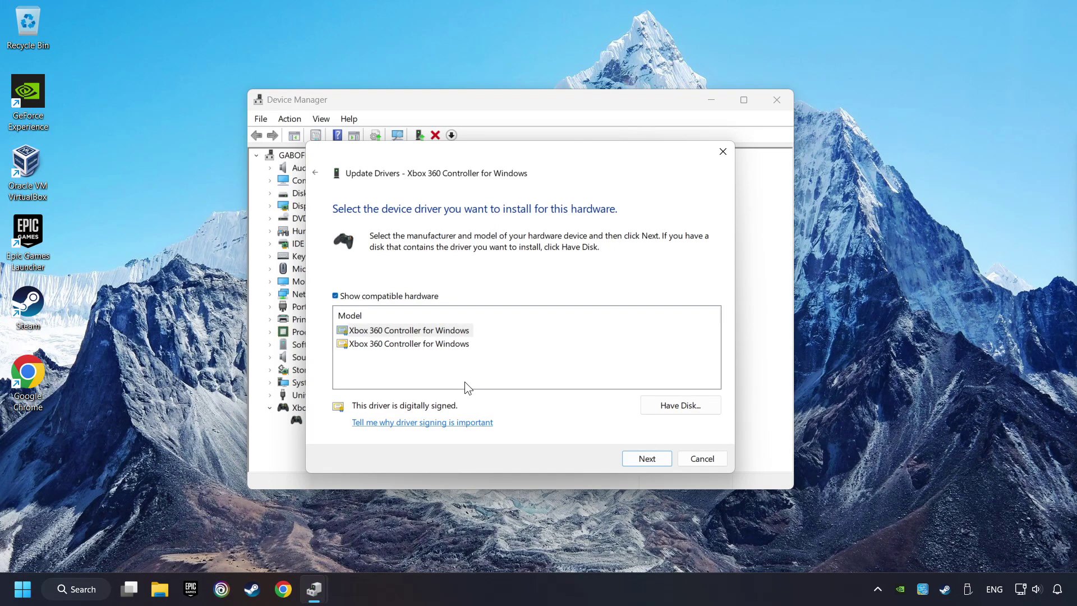
{"action": "left_click", "coordinate": [396, 331]}
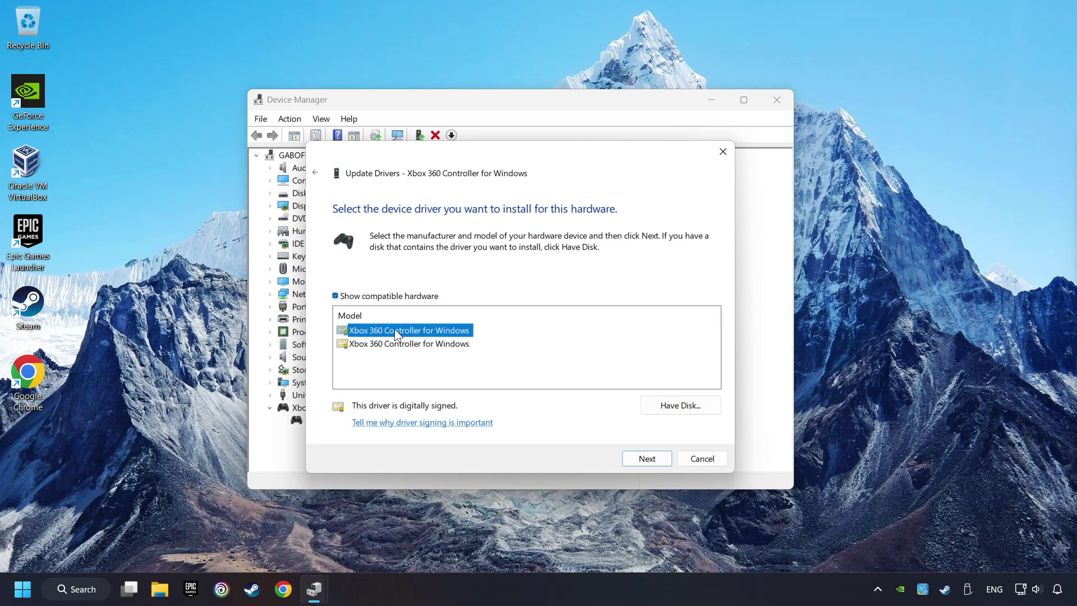
{"action": "left_click", "coordinate": [641, 463]}
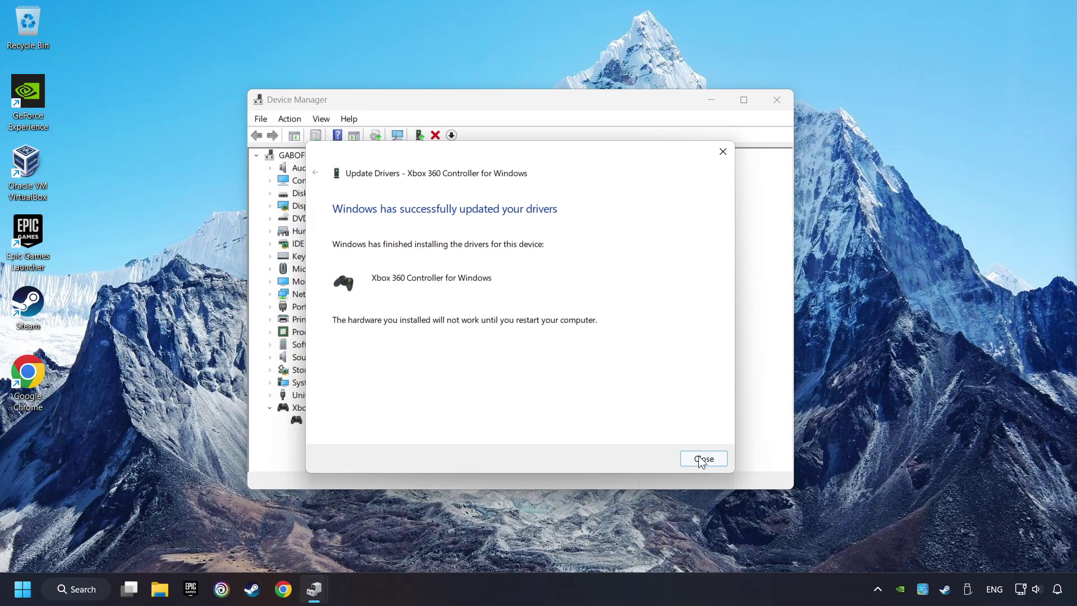
{"action": "left_click", "coordinate": [708, 461]}
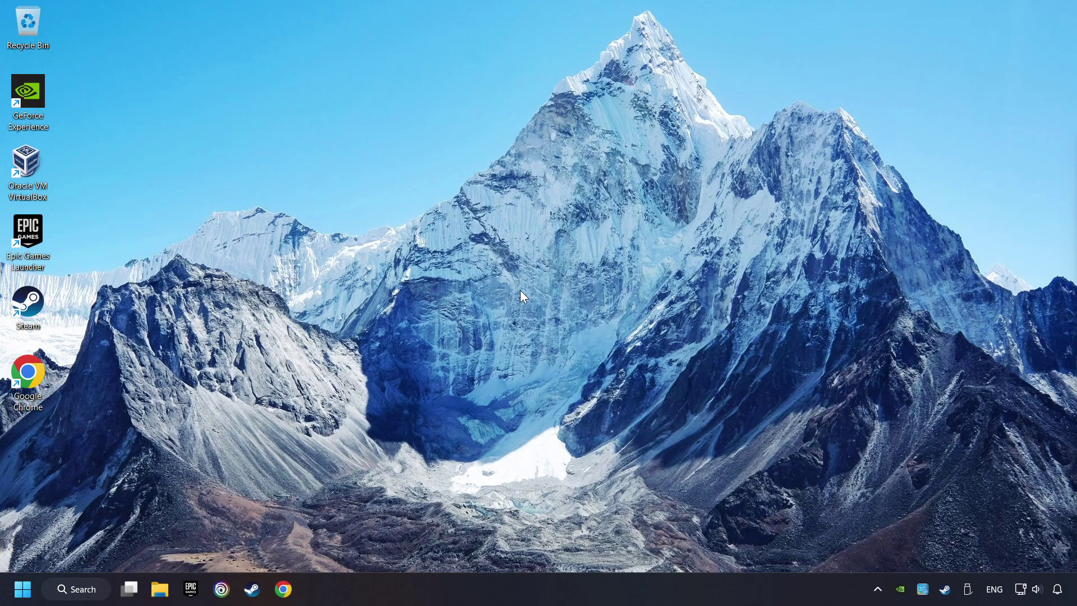
- Reopen Device Manager through a Windows search for 'device manager'
{"action": "left_click", "coordinate": [75, 589]}
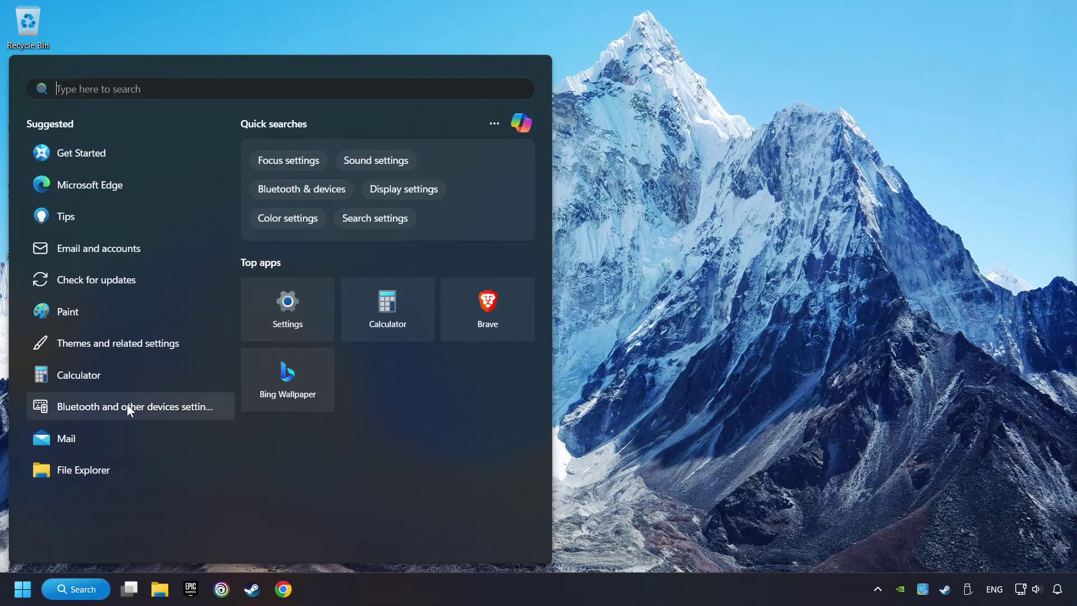
{"action": "type", "text": "devic"}
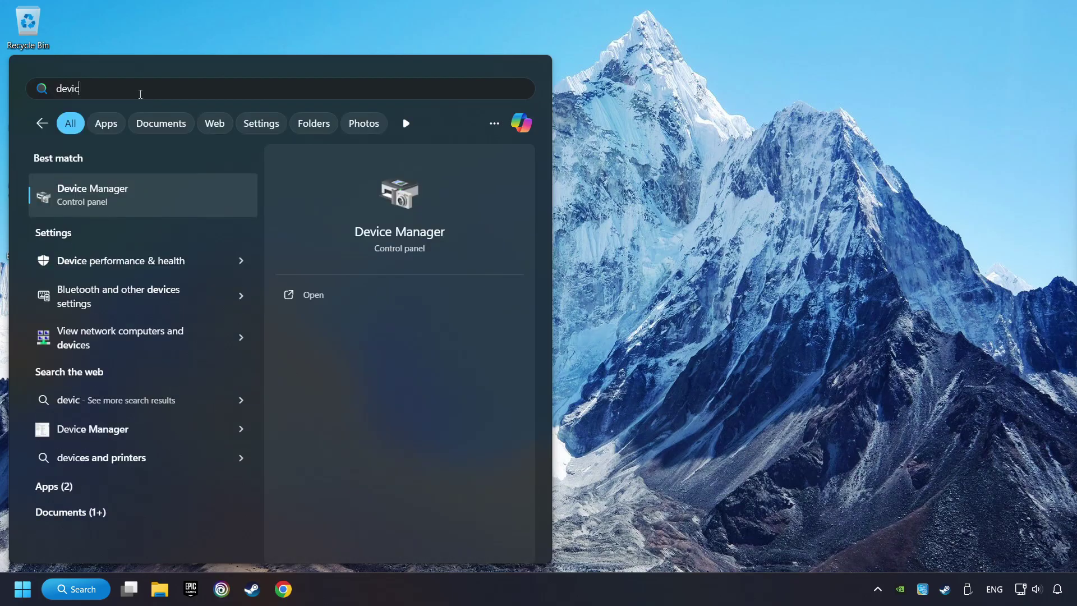
{"action": "type", "text": "e manager"}
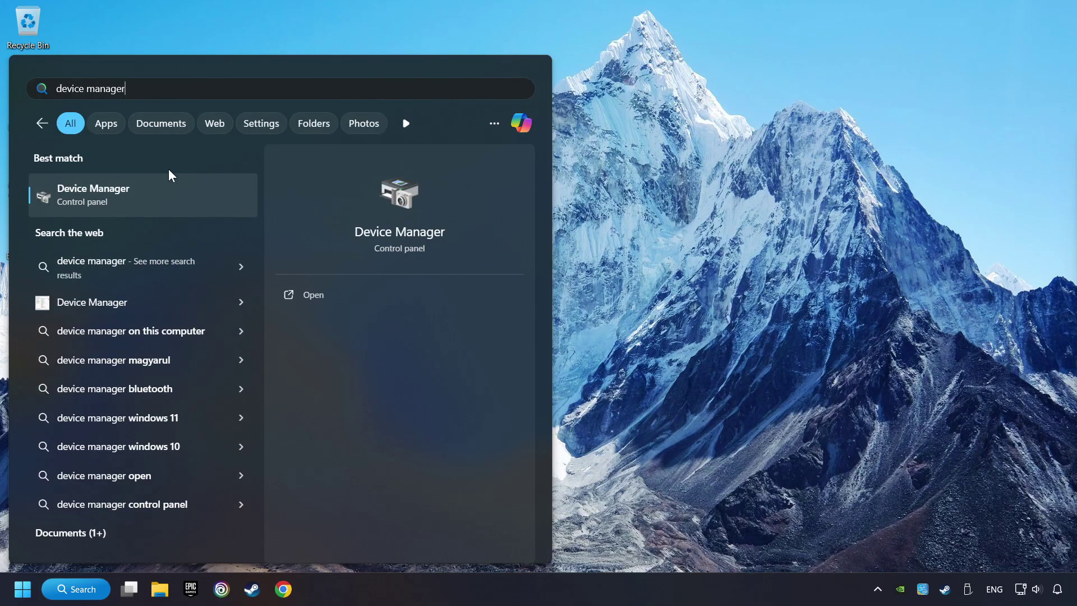
{"action": "left_click", "coordinate": [230, 198]}
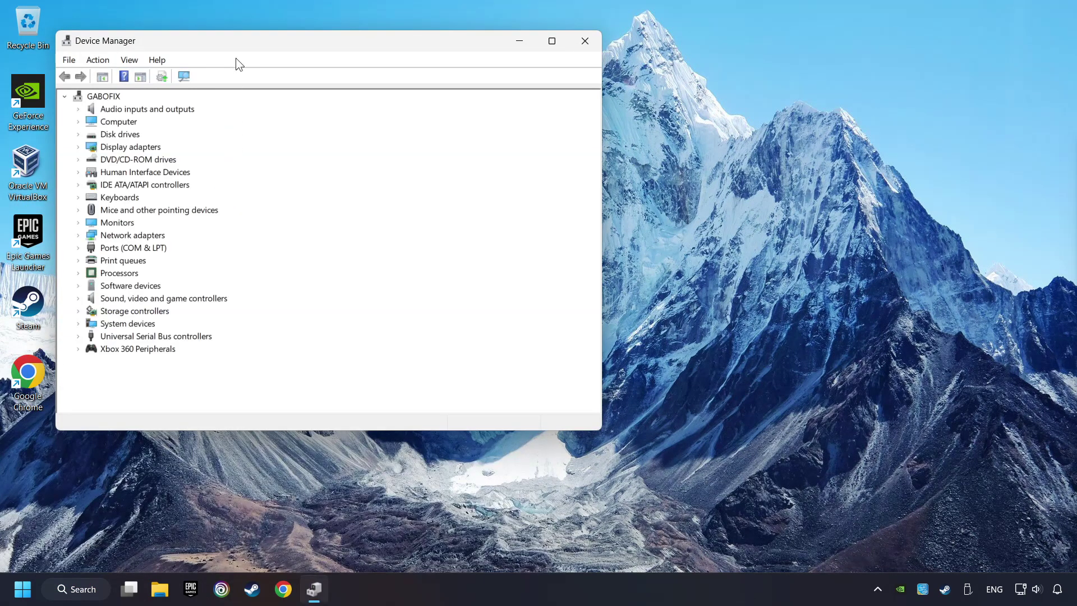
- Open the properties of the first Generic USB Hub under Universal Serial Bus controllers
{"action": "left_click_drag", "start_coordinate": [329, 74], "coordinate": [441, 115]}
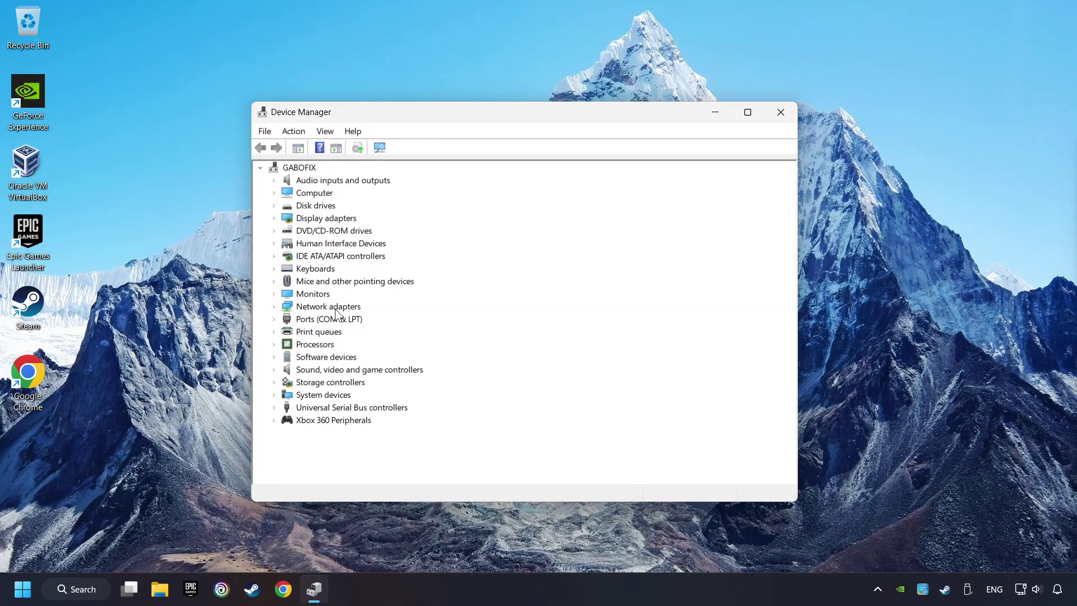
{"action": "left_click", "coordinate": [289, 408]}
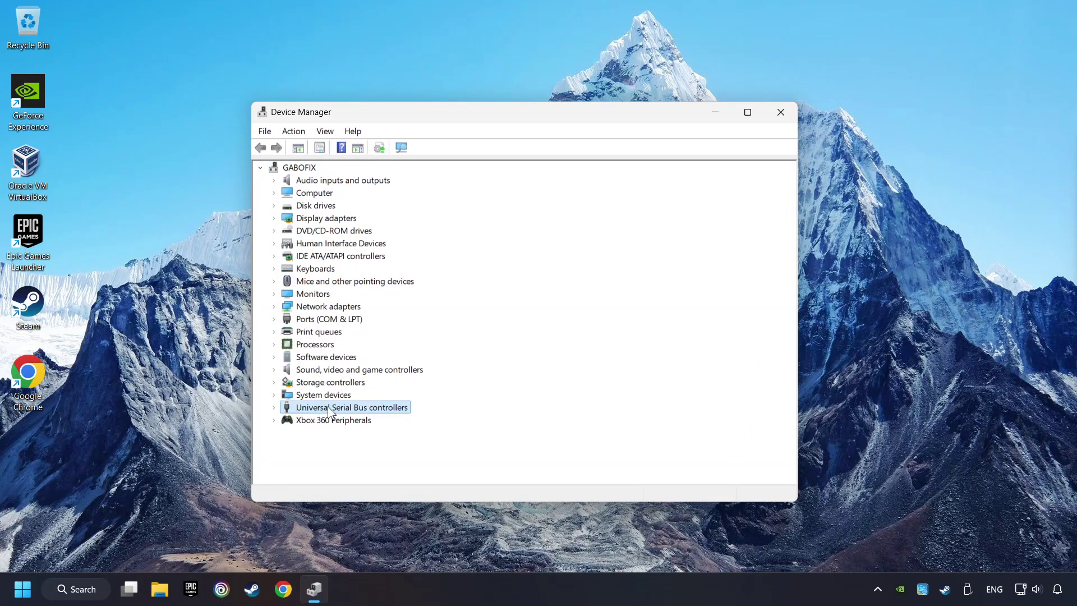
{"action": "left_click", "coordinate": [272, 408]}
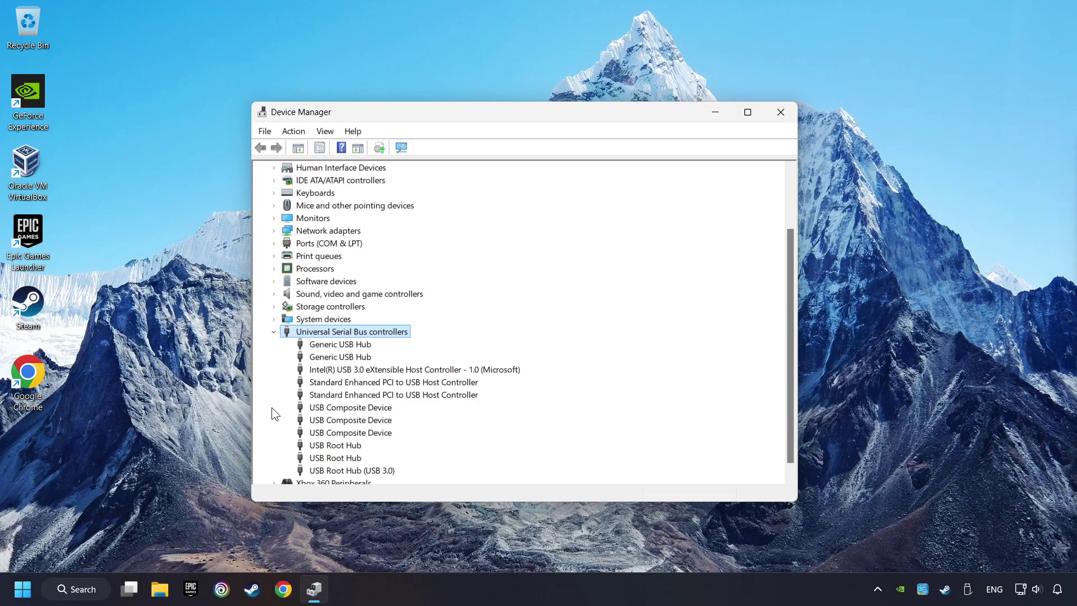
{"action": "scroll", "coordinate": [293, 395], "scroll_direction": "down", "scroll_amount": 1}
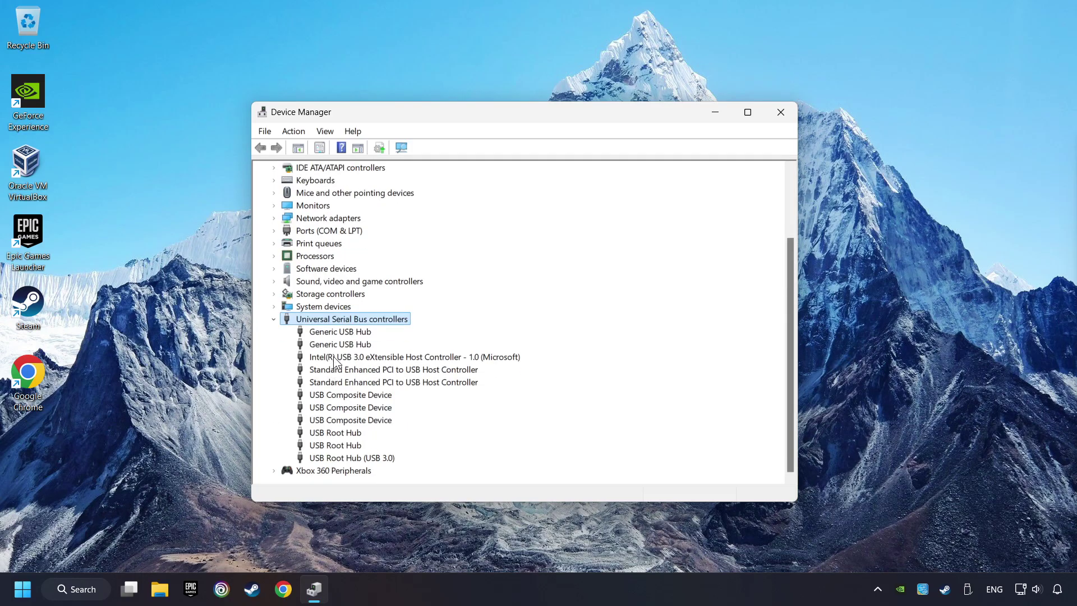
{"action": "left_click", "coordinate": [290, 336]}
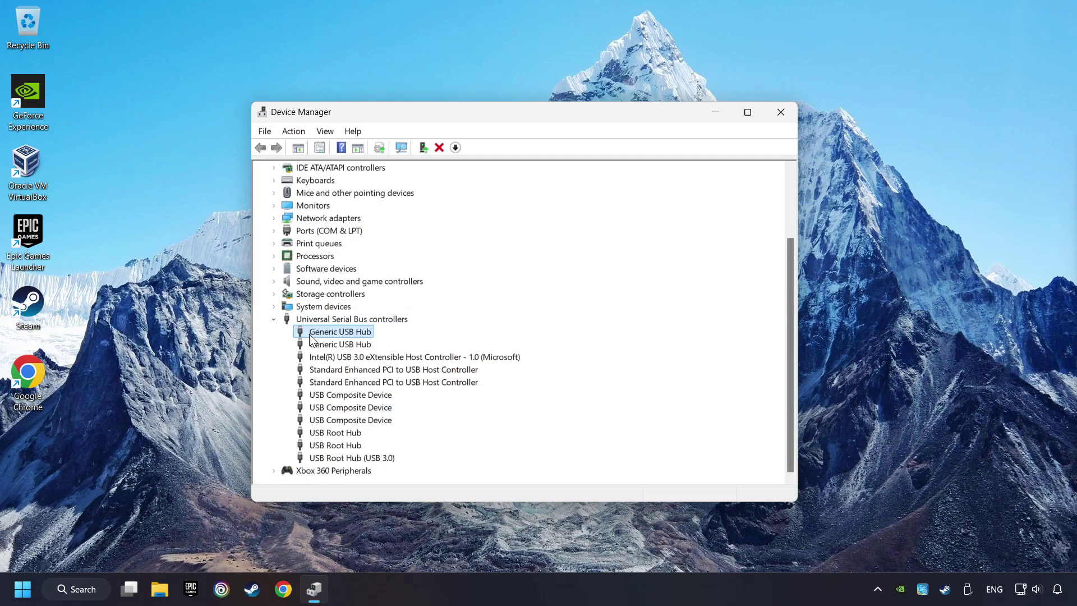
{"action": "right_click", "coordinate": [371, 332]}
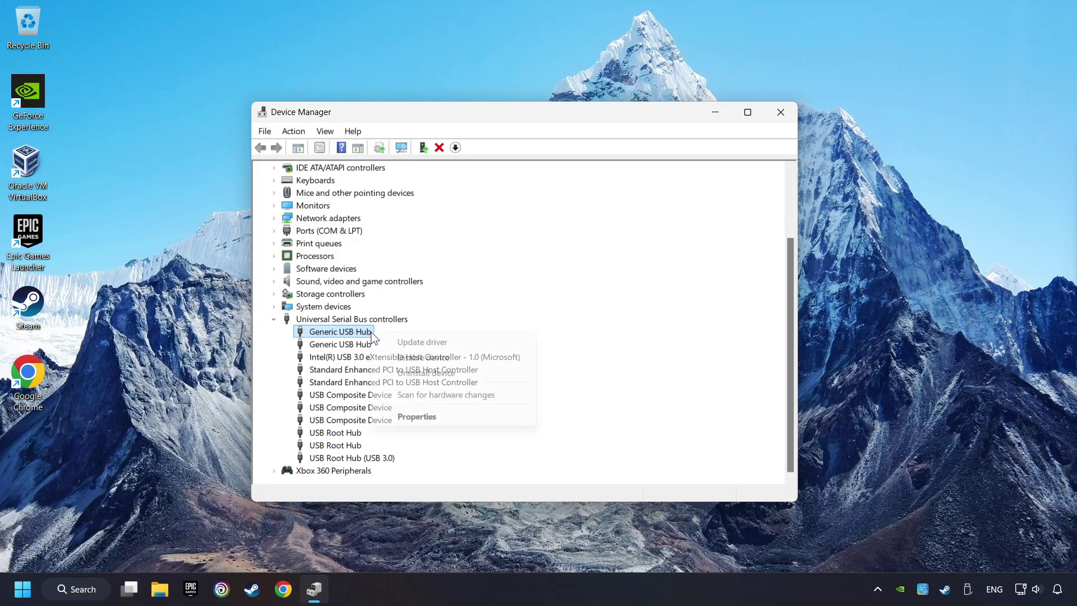
{"action": "left_click", "coordinate": [432, 417]}
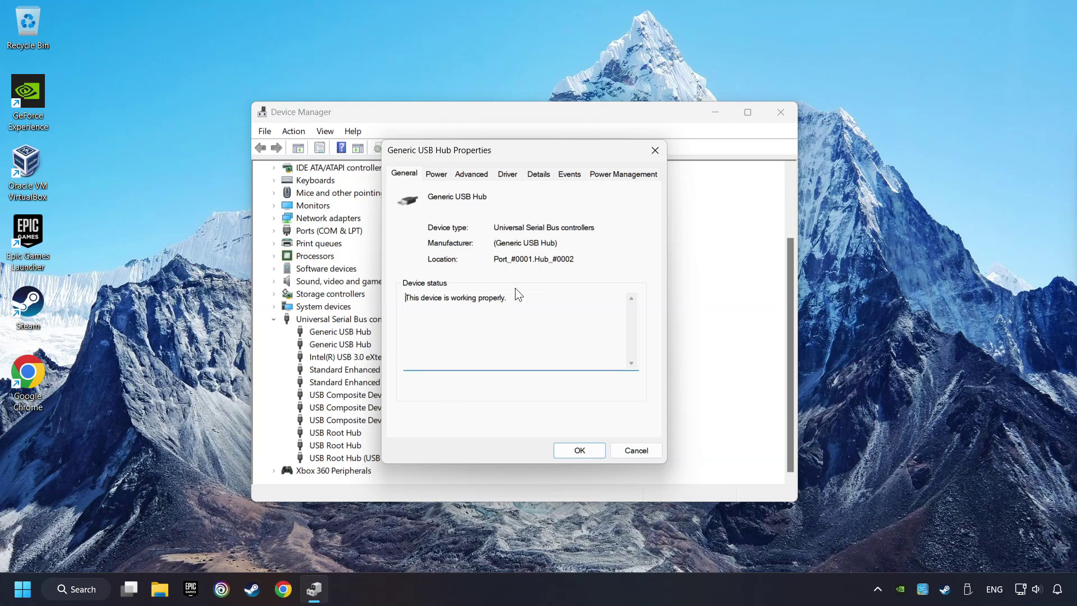
- Review the hub's Power Management settings, then close the dialog and Device Manager
{"action": "left_click", "coordinate": [632, 178]}
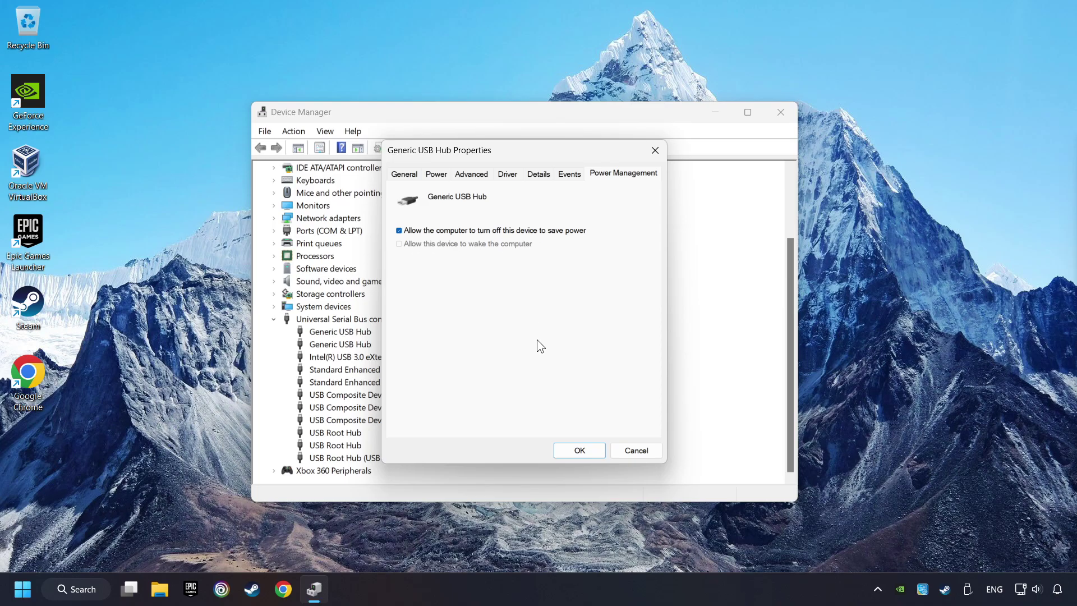
{"action": "left_click", "coordinate": [579, 451]}
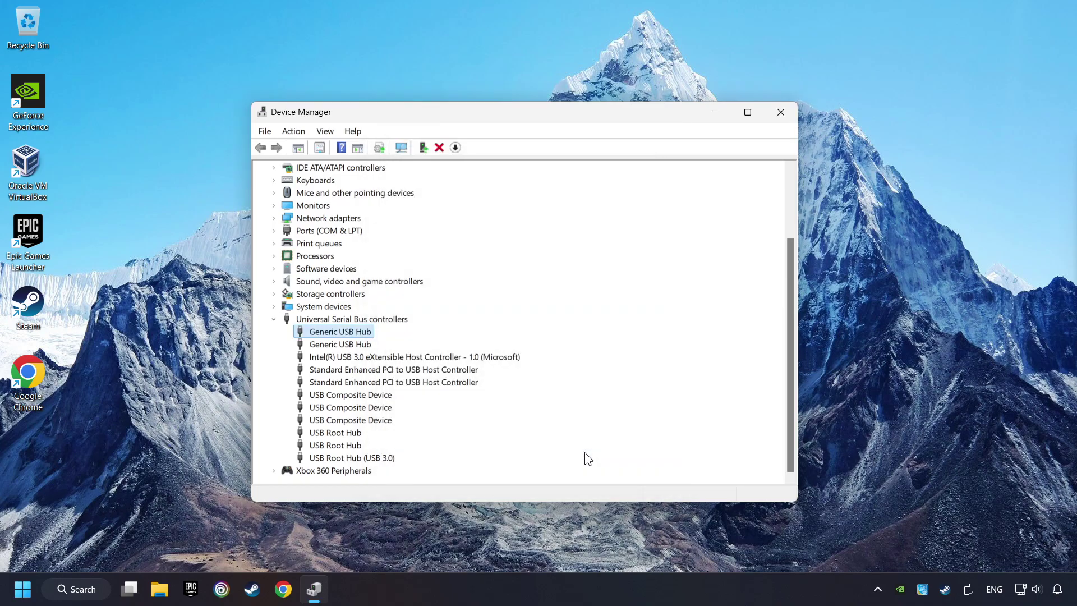
{"action": "left_click", "coordinate": [780, 112]}
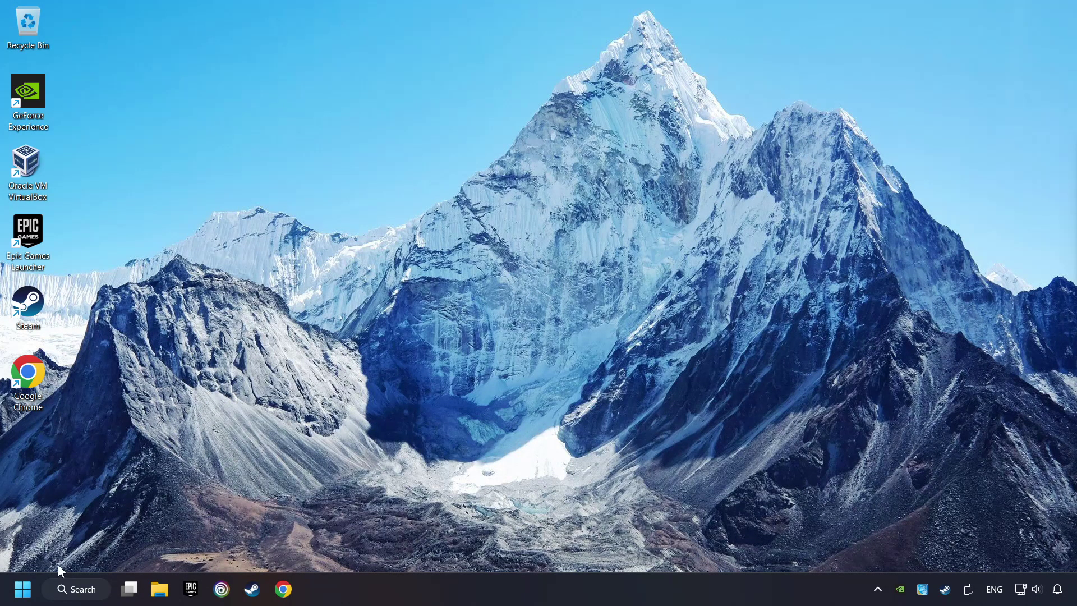
- Search Windows for 'controllers' to surface Set up USB game controllers
{"action": "left_click", "coordinate": [81, 589]}
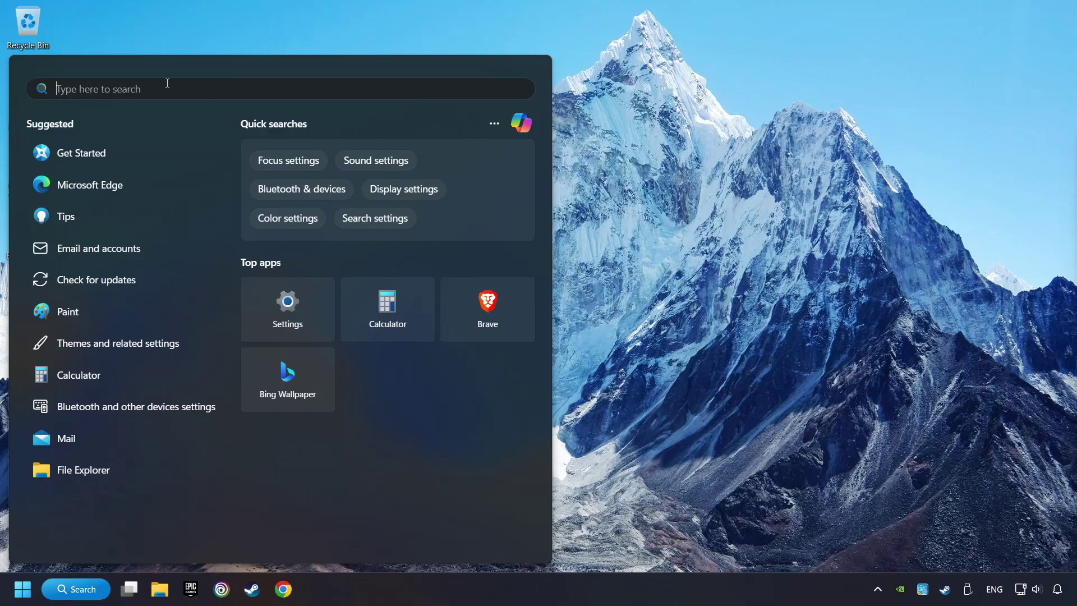
{"action": "type", "text": "controller"}
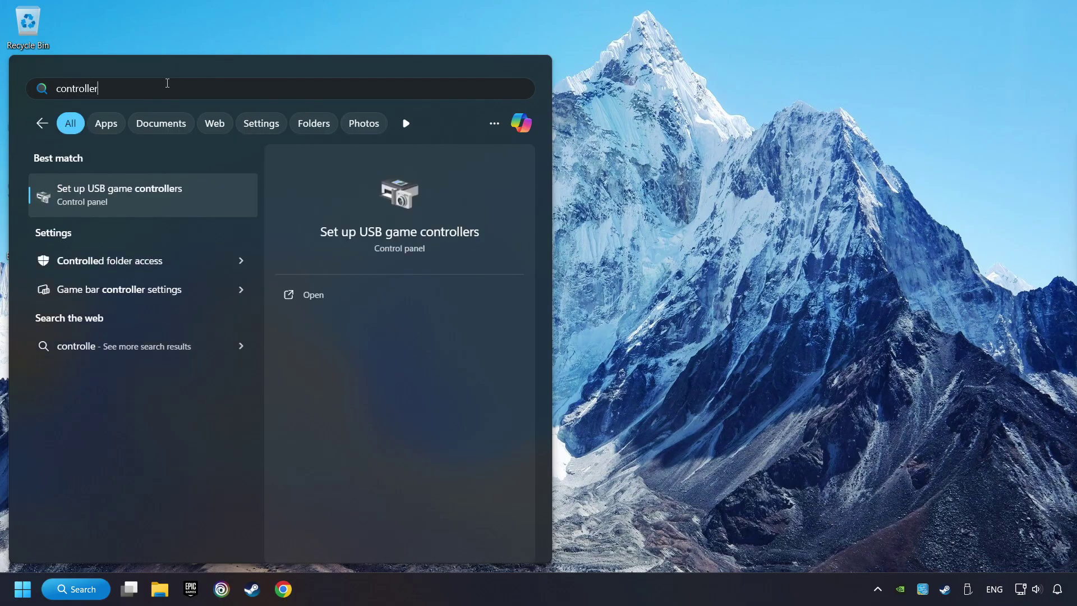
{"action": "type", "text": "s"}
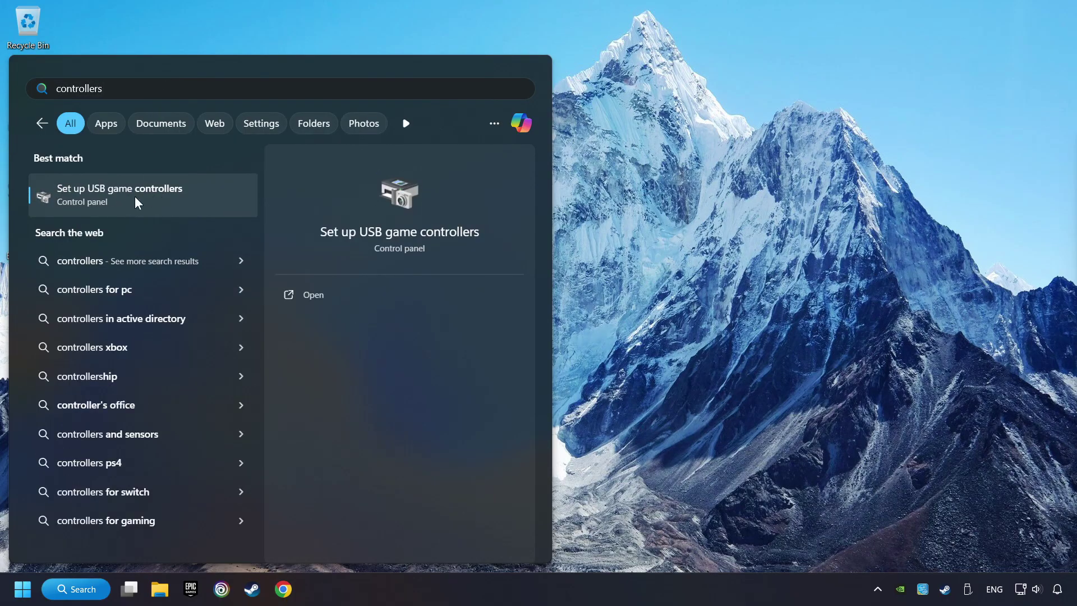
- Open Set up USB game controllers and reset the XBOX 360 controller's calibration to default
{"action": "left_click", "coordinate": [217, 197]}
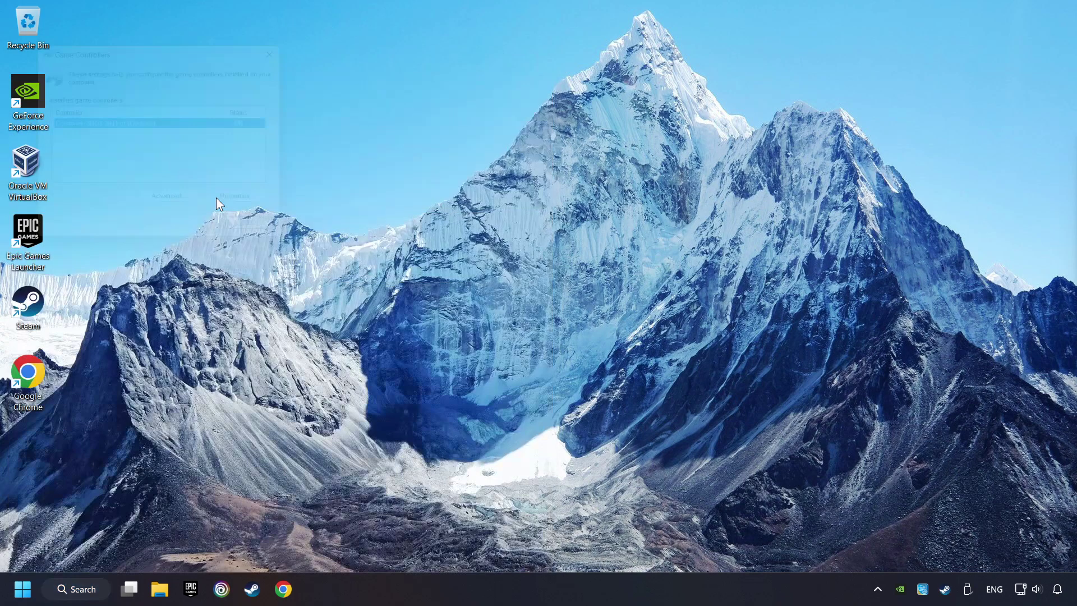
{"action": "left_click_drag", "start_coordinate": [165, 47], "coordinate": [530, 196]}
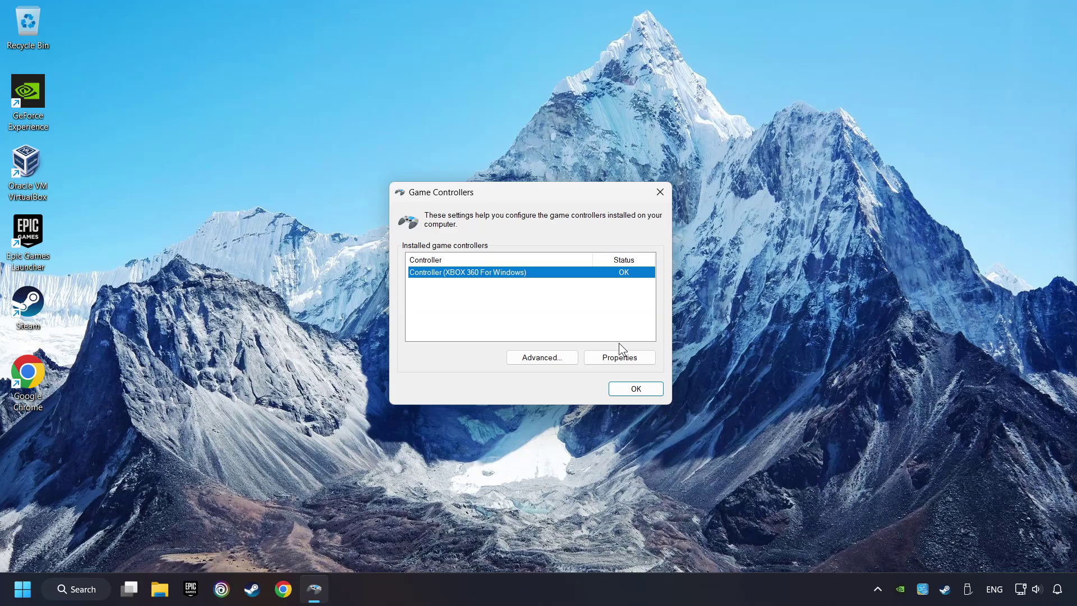
{"action": "left_click", "coordinate": [619, 359]}
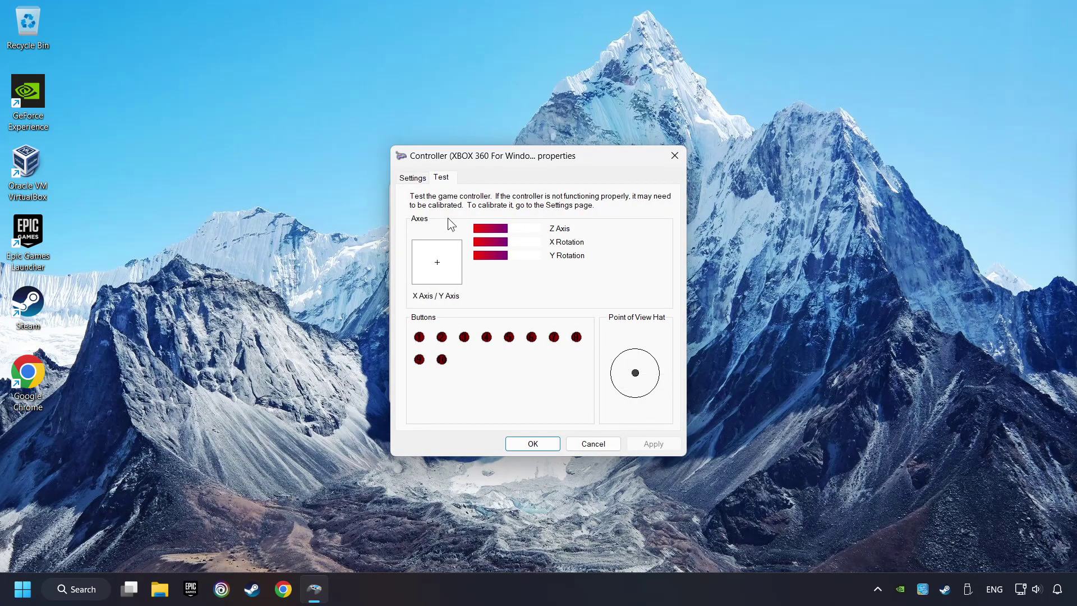
{"action": "left_click", "coordinate": [409, 179]}
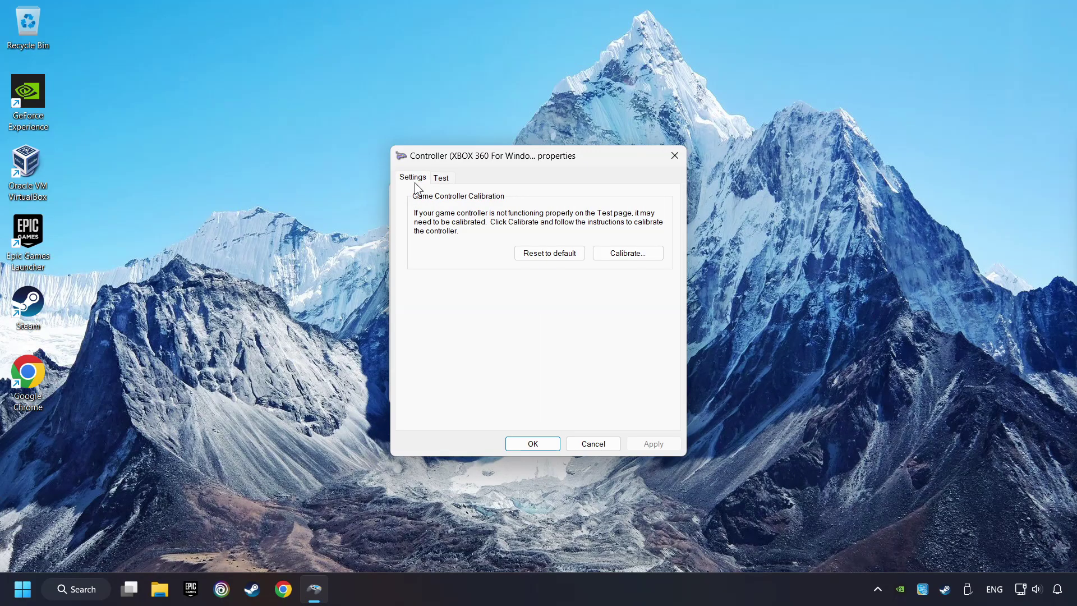
{"action": "left_click", "coordinate": [549, 256]}
- Run the XBOX 360 calibration wizard through to Finish, apply it, and close Properties
{"action": "left_click", "coordinate": [648, 255]}
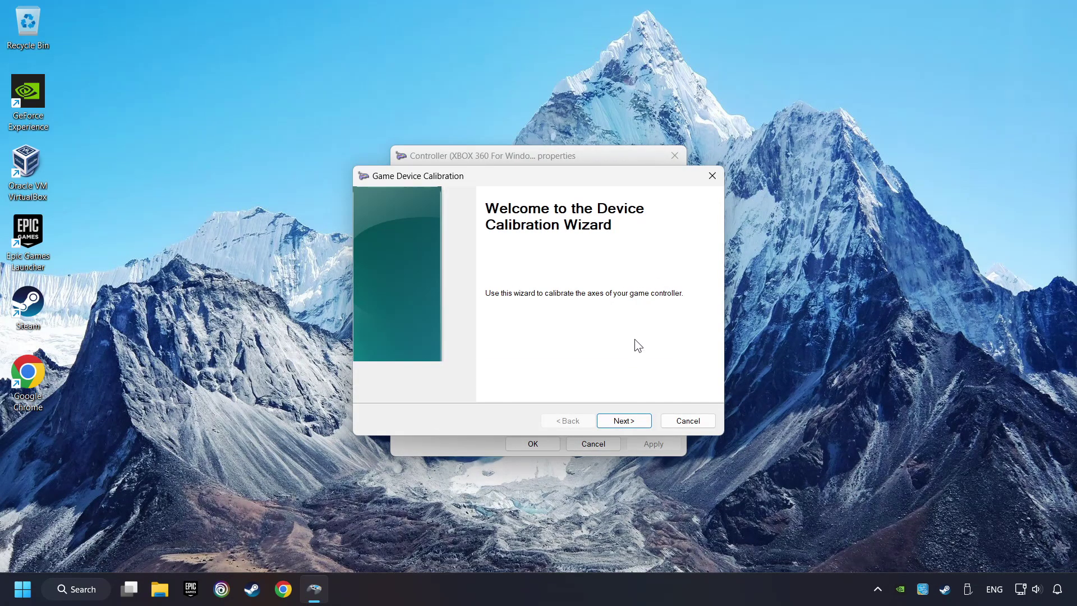
{"action": "left_click", "coordinate": [628, 423]}
{"action": "left_click", "coordinate": [628, 422]}
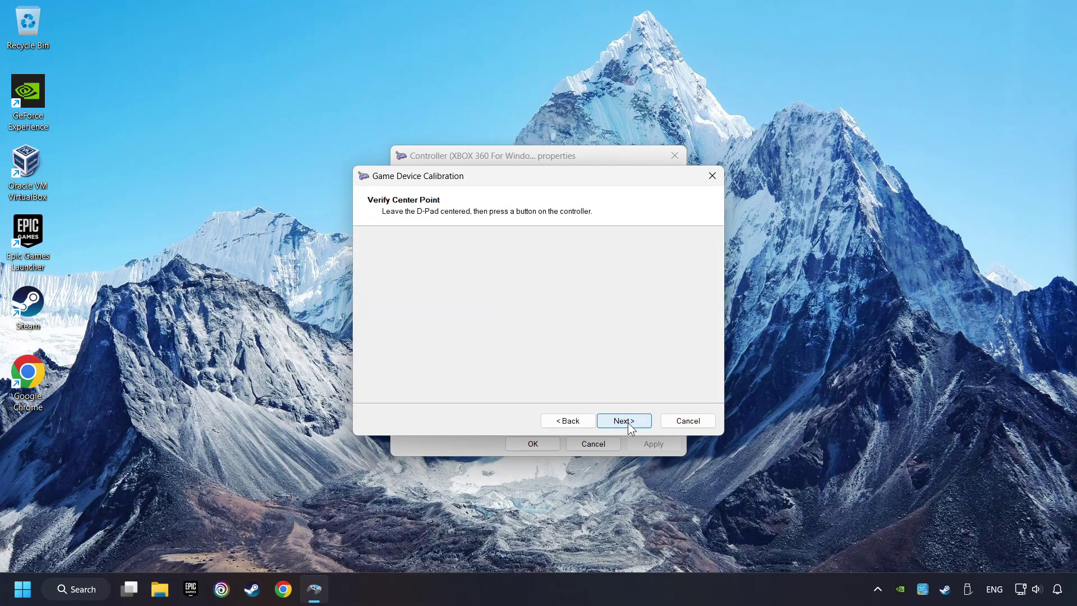
{"action": "left_click", "coordinate": [627, 423]}
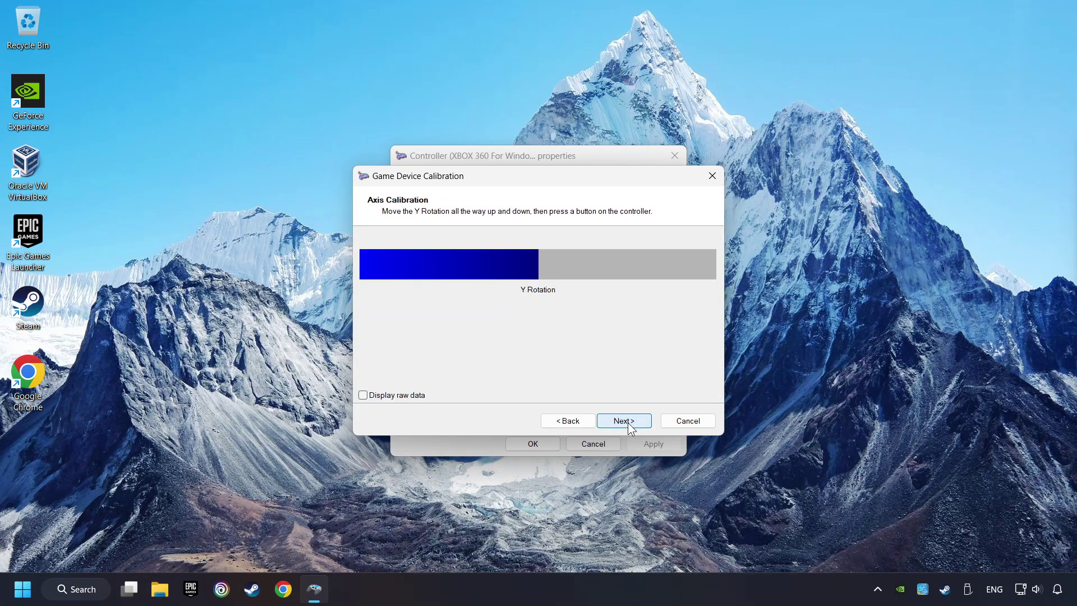
{"action": "left_click", "coordinate": [628, 423]}
{"action": "left_click", "coordinate": [628, 424]}
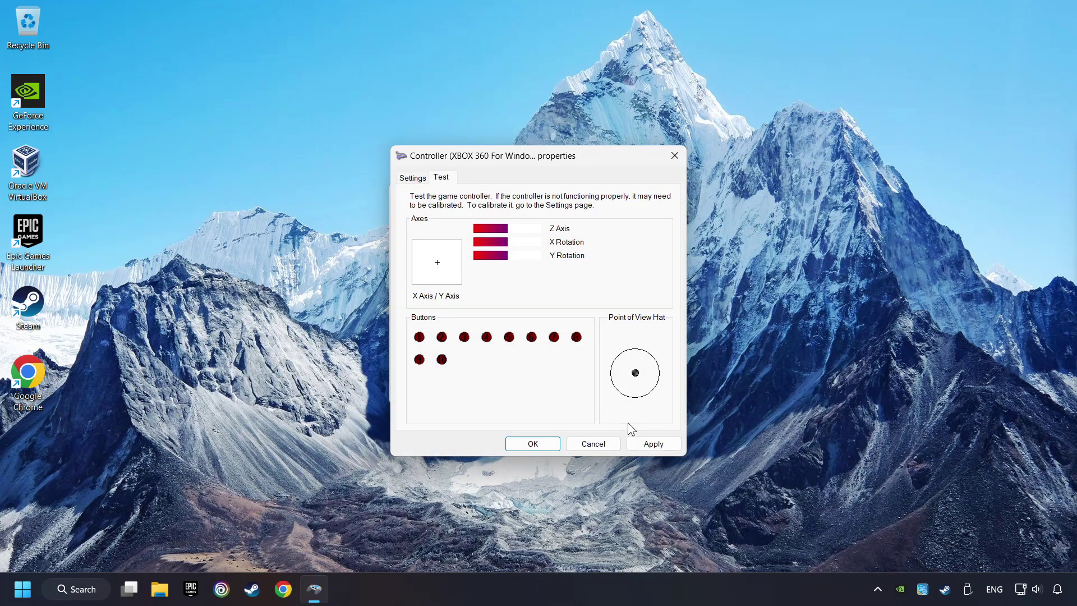
{"action": "left_click", "coordinate": [661, 449]}
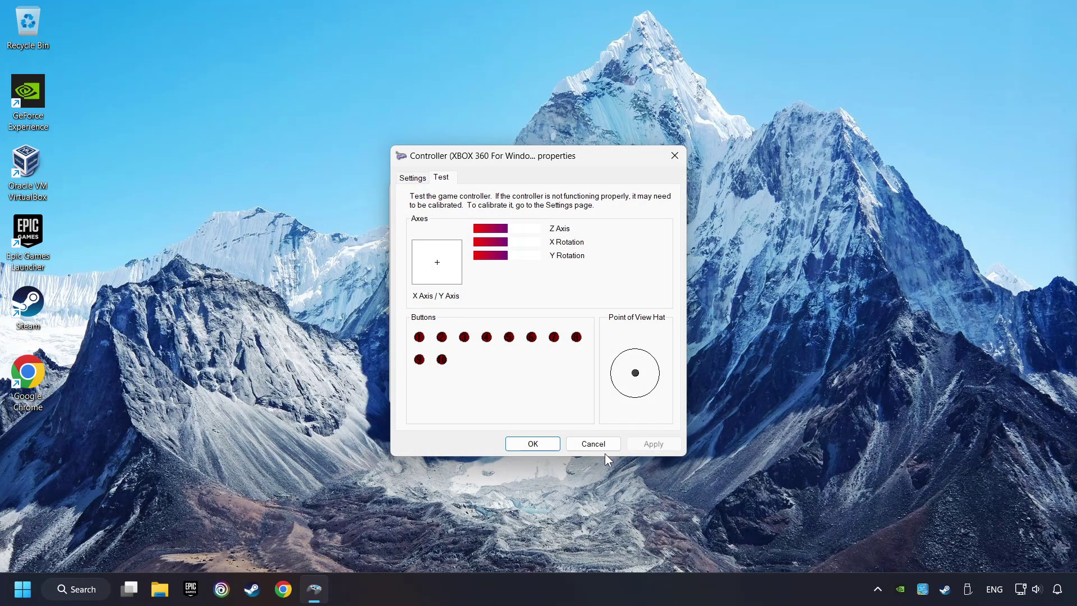
{"action": "left_click", "coordinate": [532, 445]}
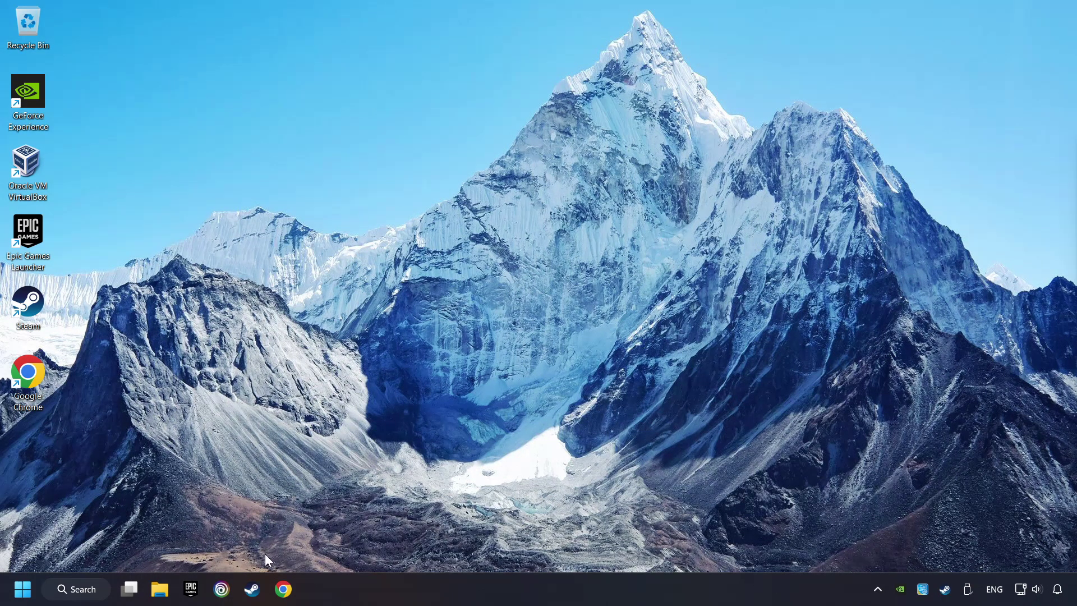
- Open Steam's Settings and go to the Controller section
{"action": "left_click", "coordinate": [252, 589]}
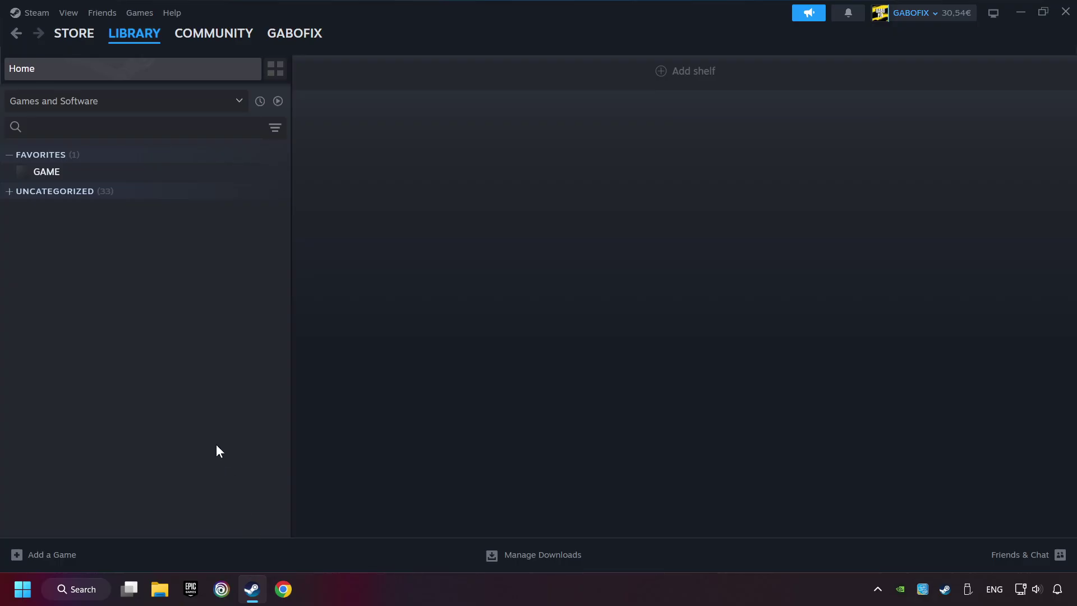
{"action": "left_click", "coordinate": [41, 14]}
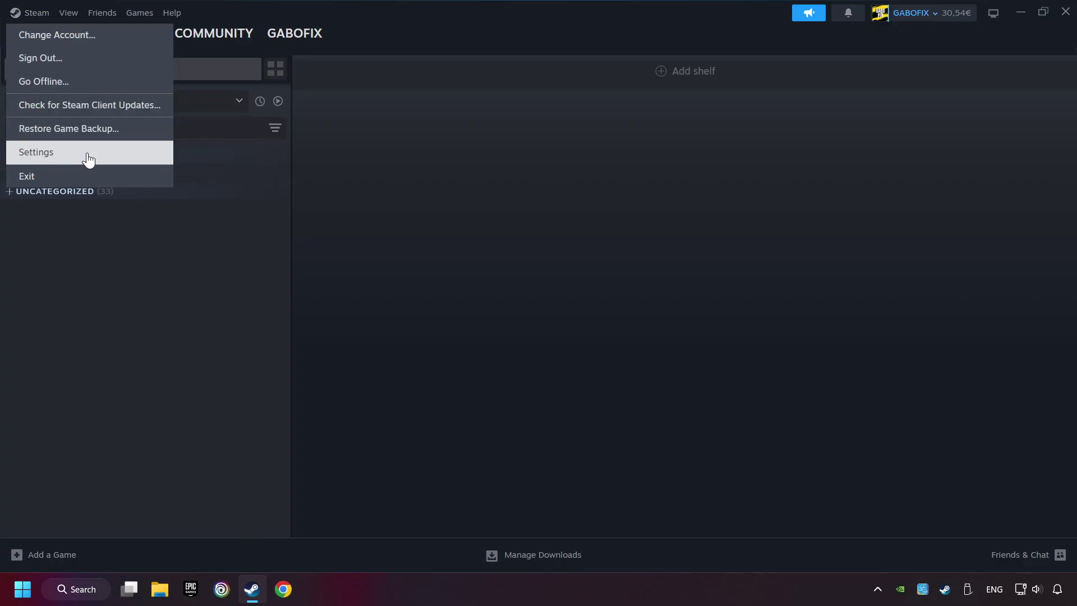
{"action": "left_click", "coordinate": [113, 158]}
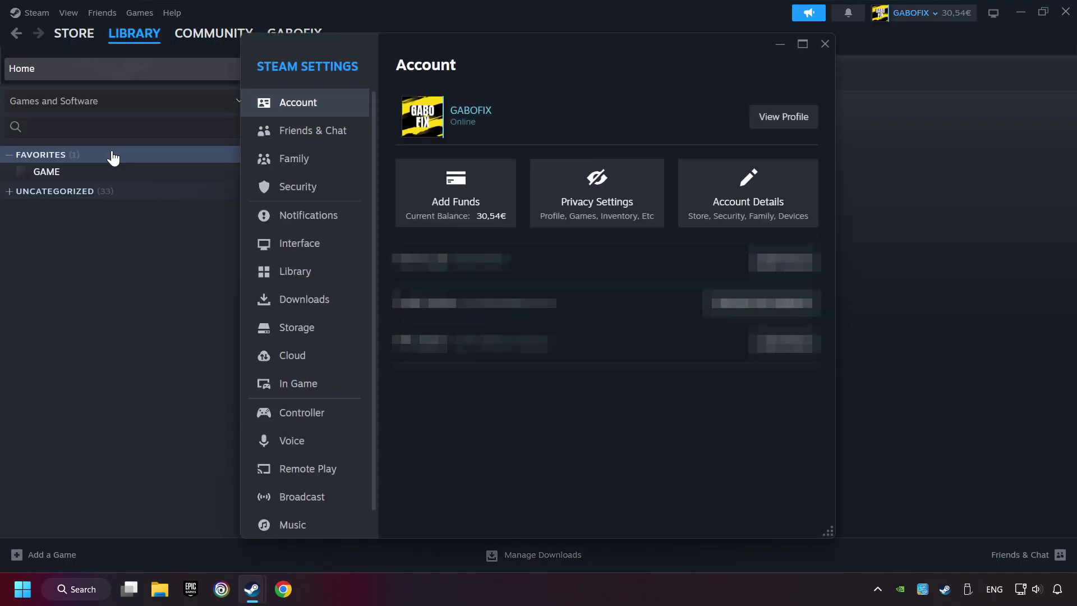
{"action": "scroll", "coordinate": [298, 291], "scroll_direction": "down", "scroll_amount": 1}
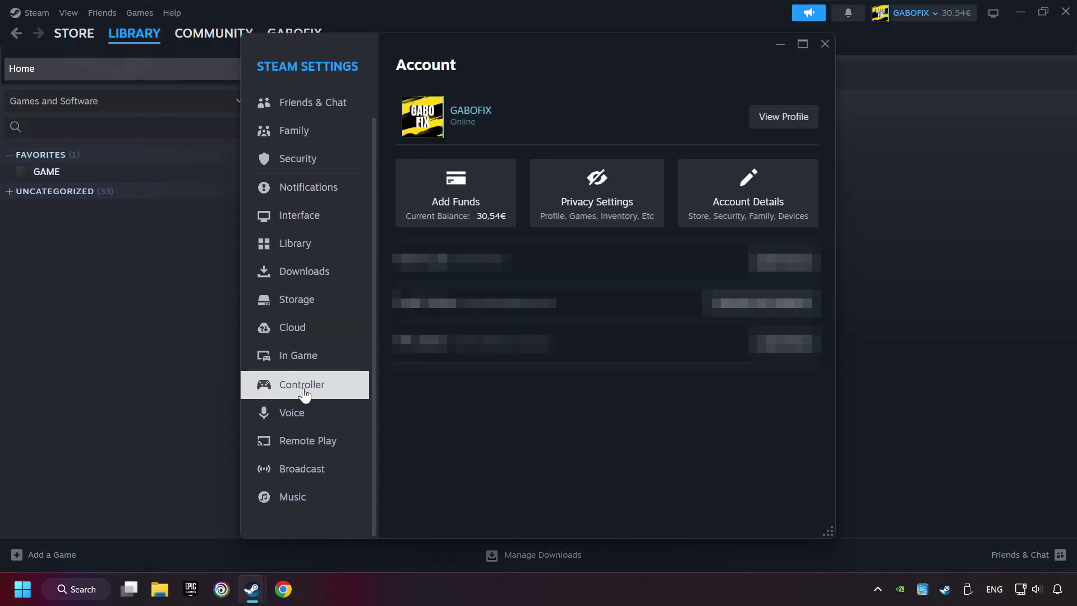
{"action": "left_click", "coordinate": [357, 389]}
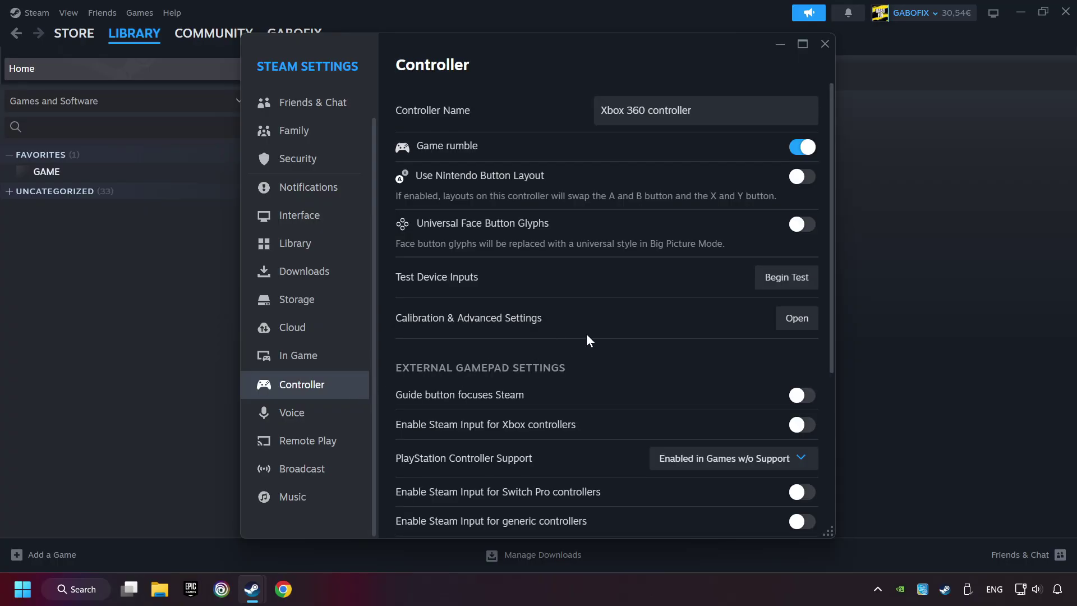
{"action": "scroll", "coordinate": [587, 333], "scroll_direction": "down", "scroll_amount": 3}
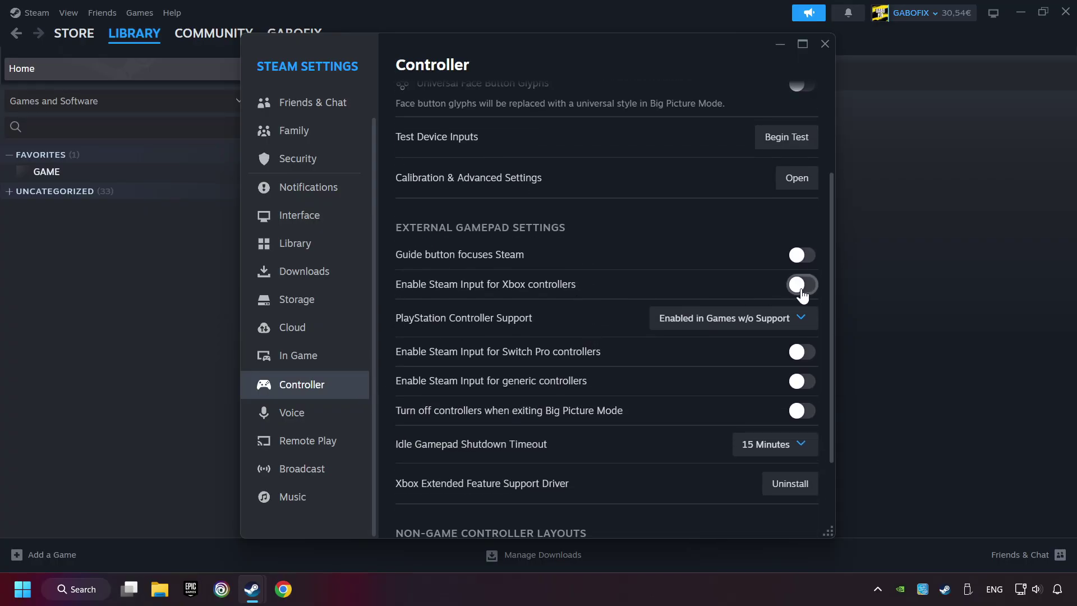
- Enable Steam Input for Xbox, Switch Pro and generic controllers, leaving PlayStation support unchanged
{"action": "left_click", "coordinate": [802, 285]}
{"action": "left_click", "coordinate": [778, 318]}
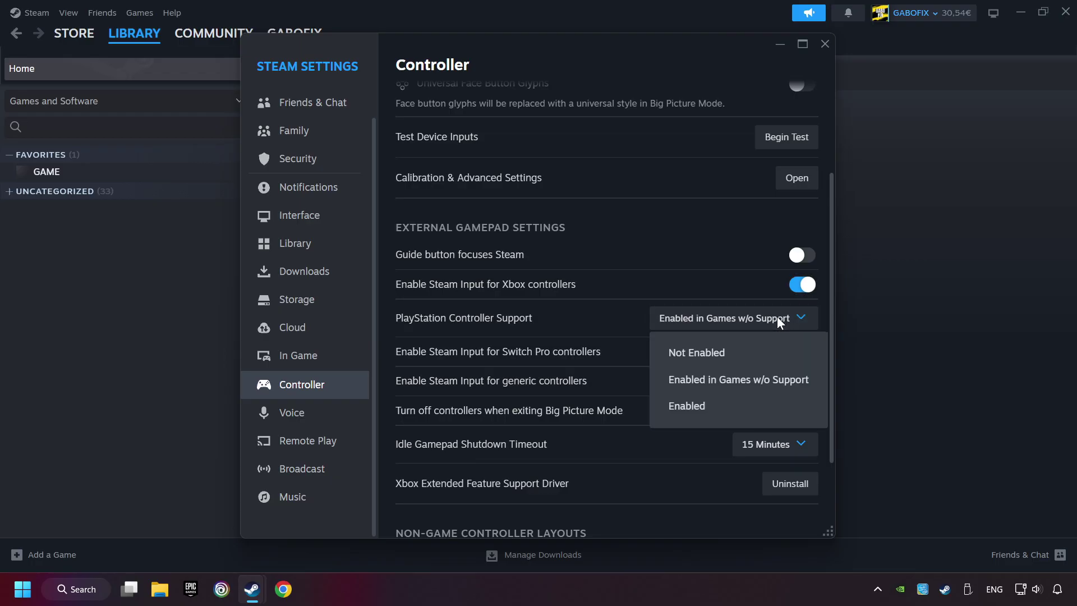
{"action": "left_click", "coordinate": [756, 376]}
{"action": "left_click", "coordinate": [803, 351]}
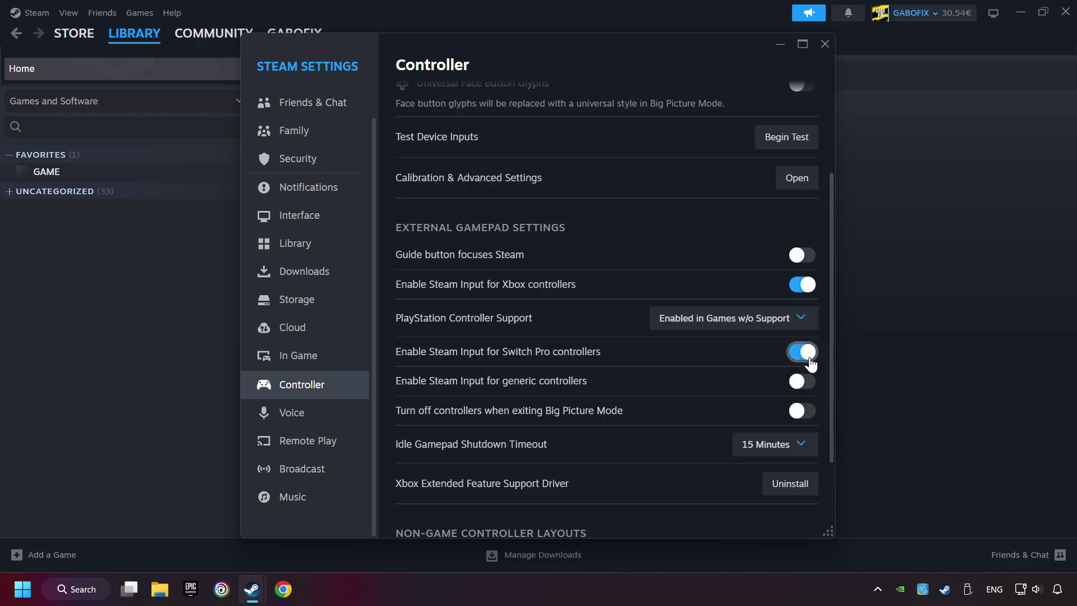
{"action": "left_click", "coordinate": [802, 381]}
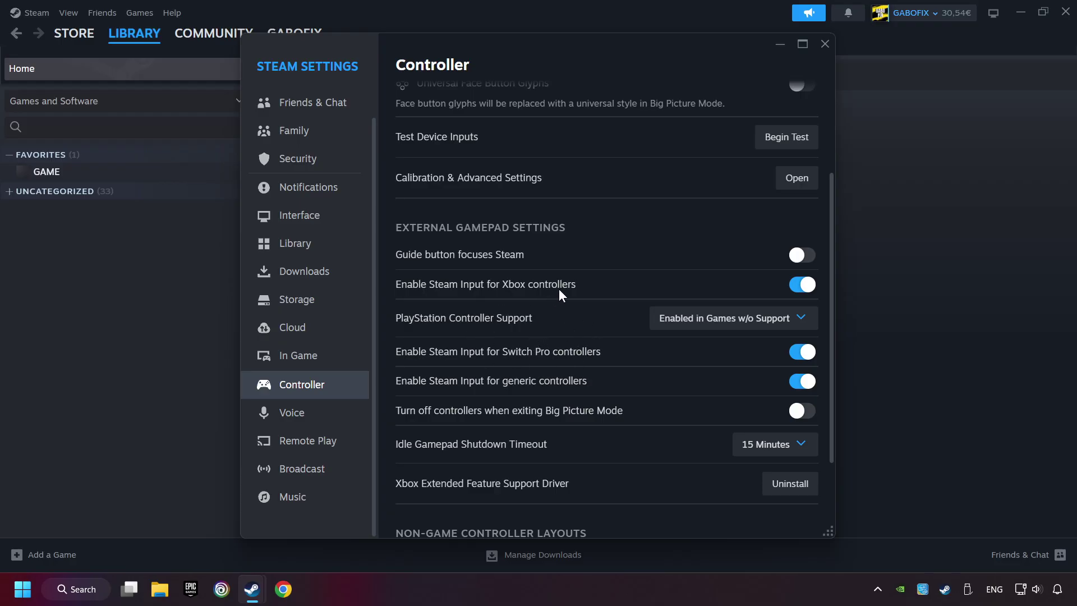
- Close Steam Settings, then open and cancel the Add a Non-Steam Game dialog
{"action": "left_click", "coordinate": [827, 48]}
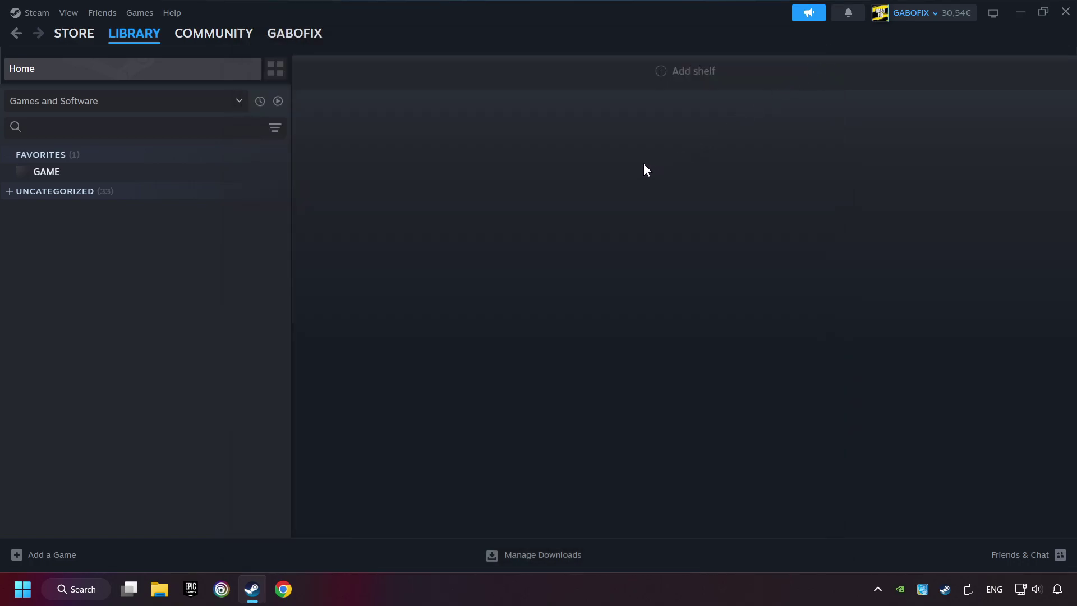
{"action": "left_click", "coordinate": [51, 557]}
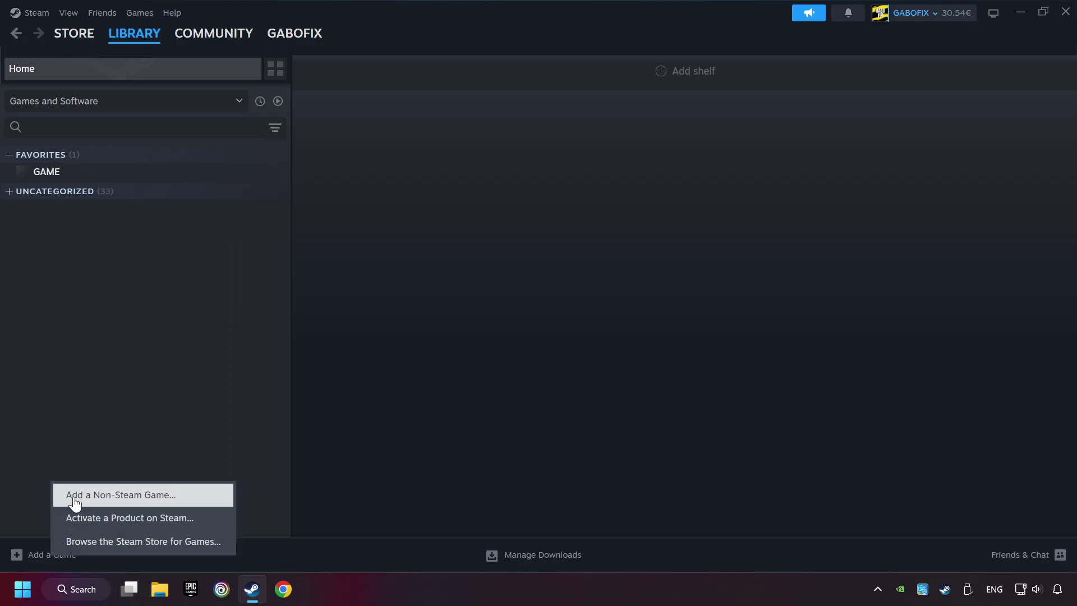
{"action": "left_click", "coordinate": [190, 496]}
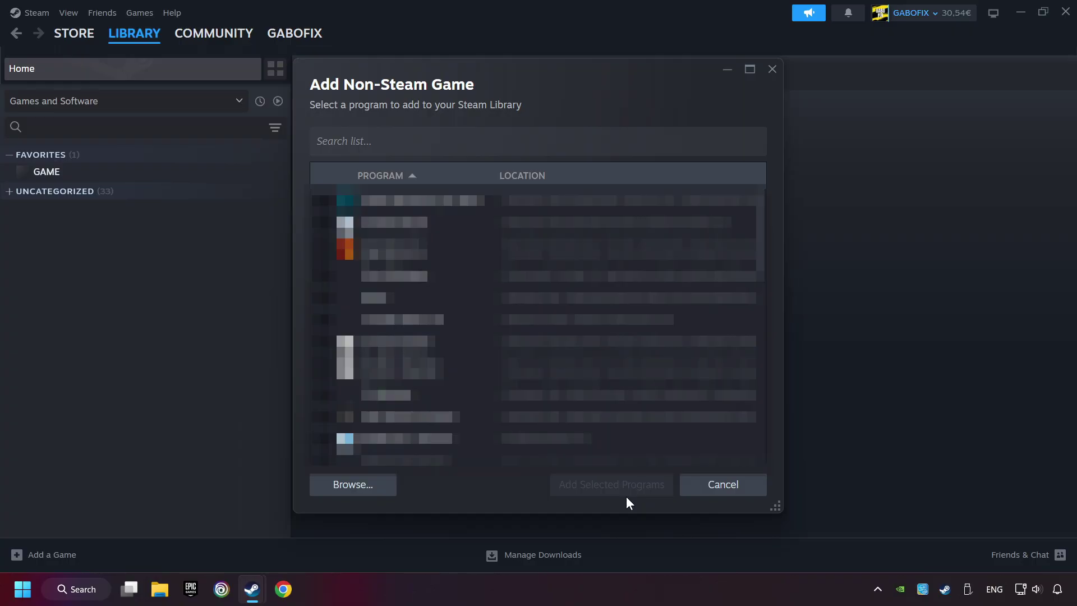
{"action": "left_click", "coordinate": [696, 489]}
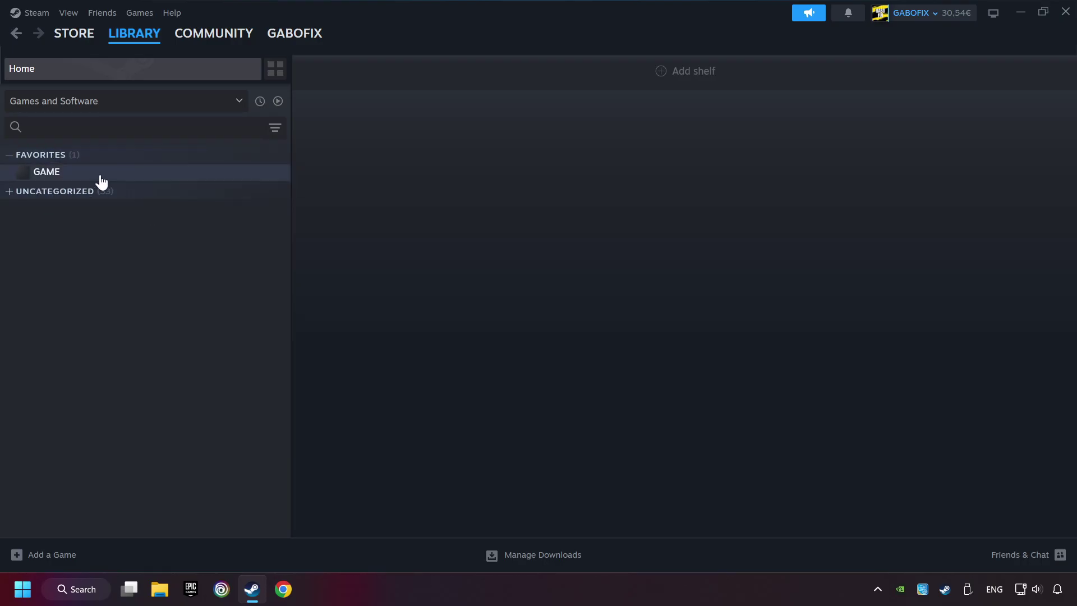
- Select the non-Steam GAME in the library and bring up its Controller Settings
{"action": "left_click", "coordinate": [123, 180]}
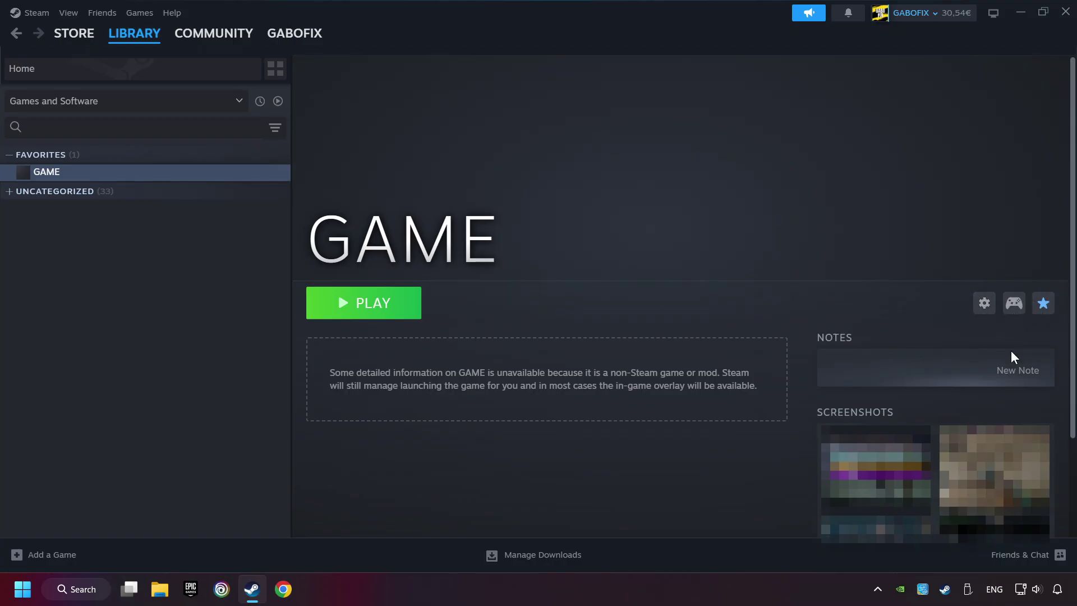
{"action": "left_click", "coordinate": [1014, 306]}
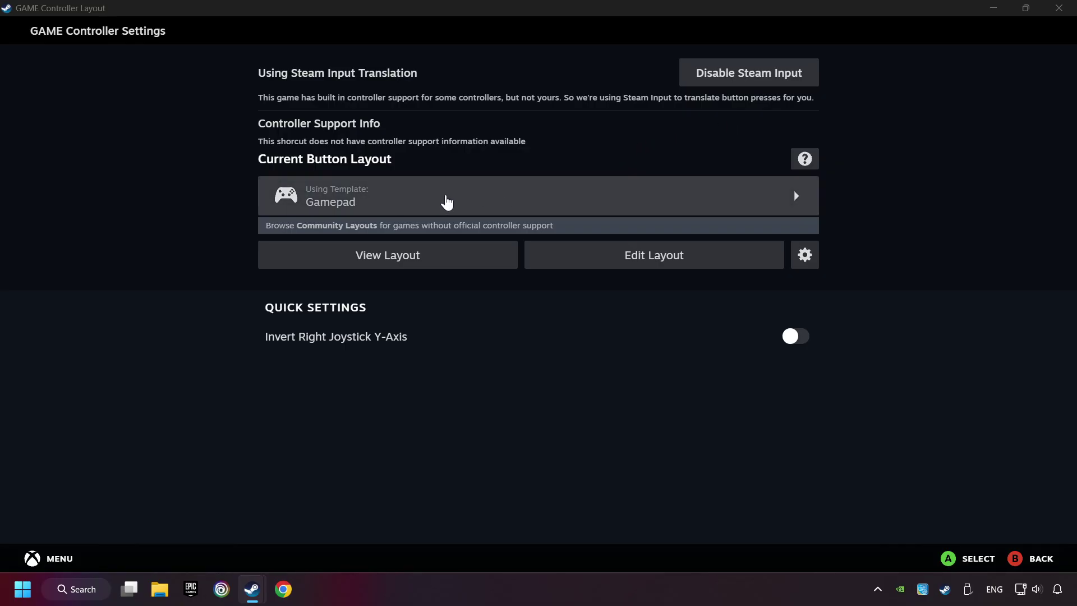
- Switch GAME to the Gamepad template and review its Buttons, DPad, Triggers and Joysticks mappings
{"action": "left_click", "coordinate": [426, 205]}
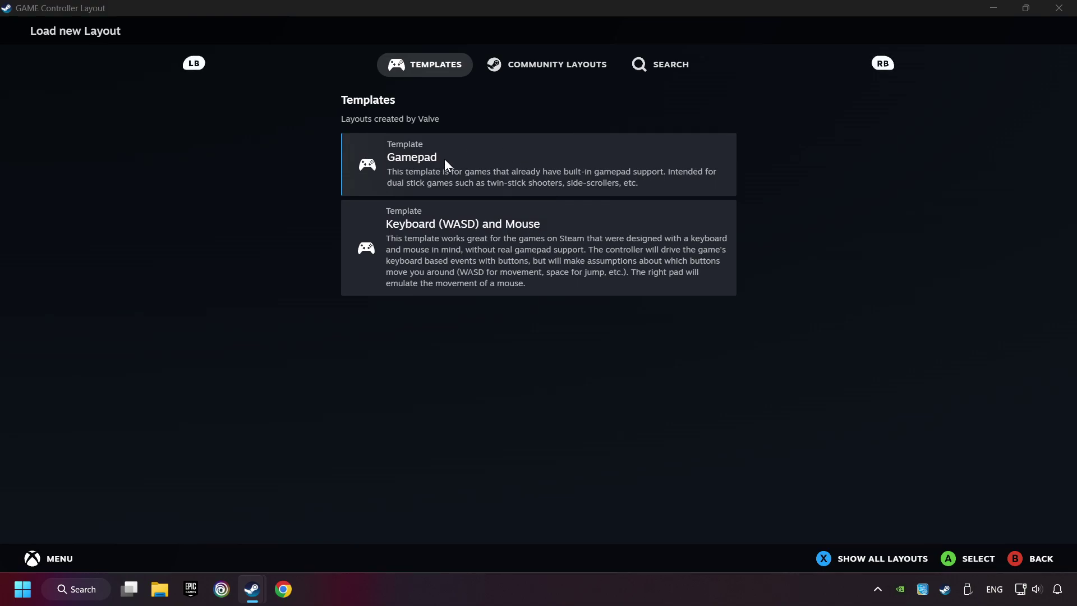
{"action": "left_click", "coordinate": [471, 161]}
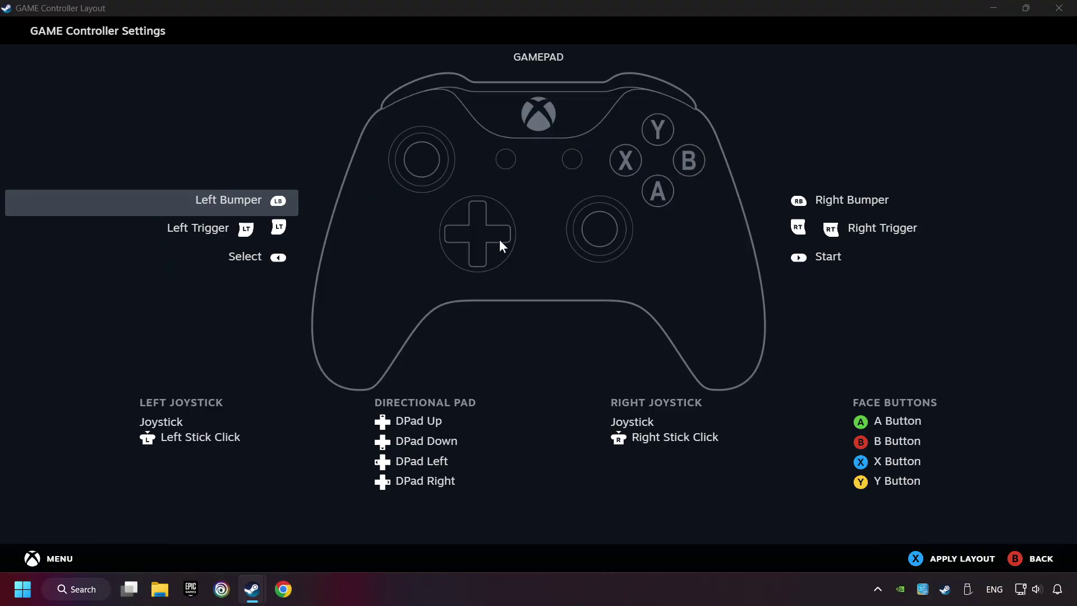
{"action": "left_click", "coordinate": [837, 200]}
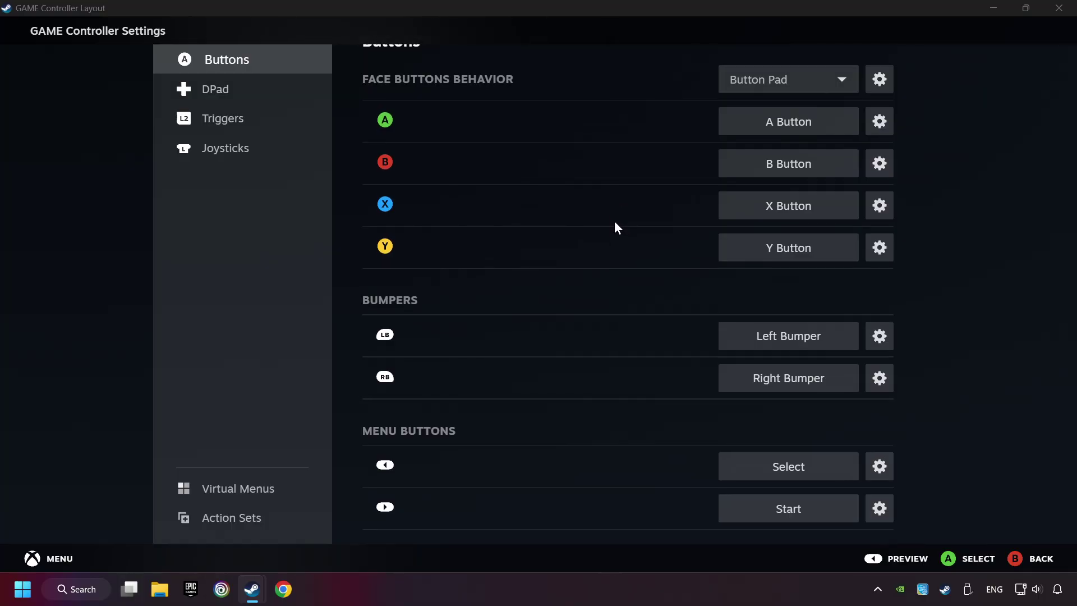
{"action": "left_click", "coordinate": [216, 93]}
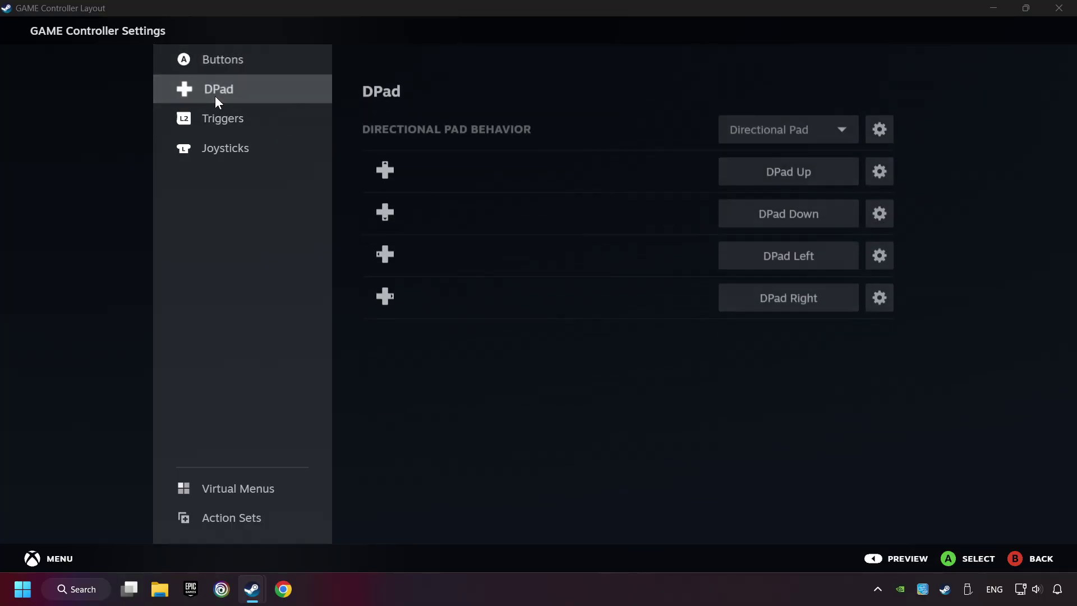
{"action": "left_click", "coordinate": [241, 118]}
{"action": "left_click", "coordinate": [247, 146]}
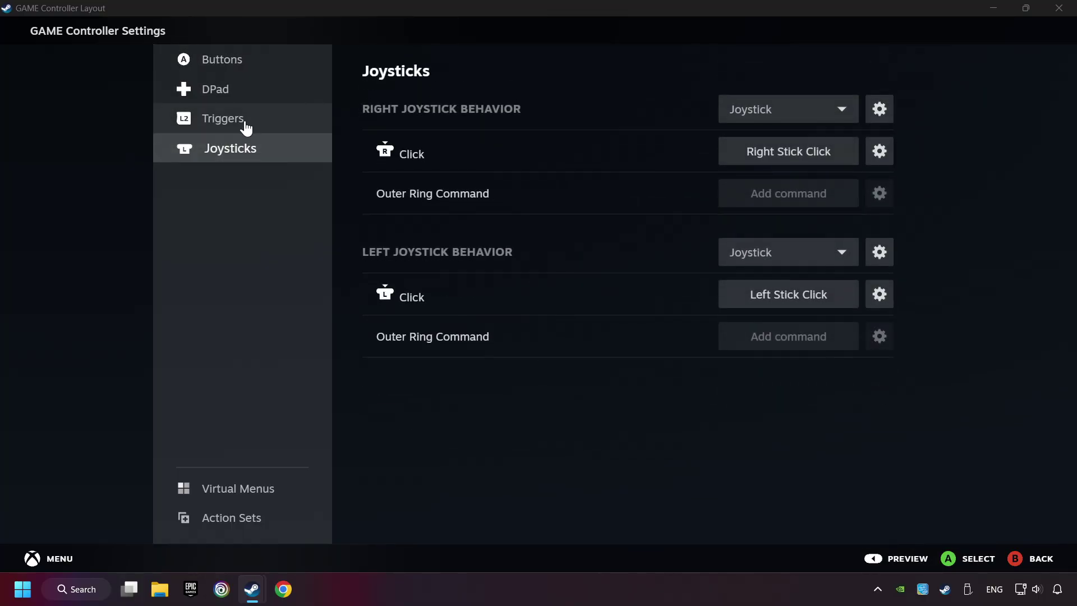
{"action": "left_click", "coordinate": [254, 71]}
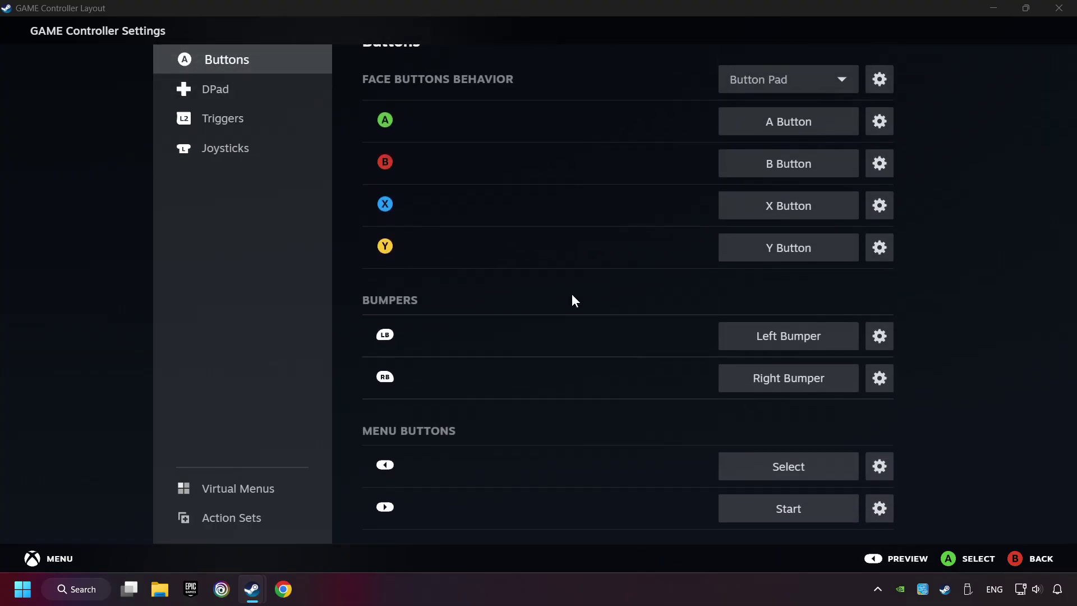
- Preview and apply the Gamepad layout to GAME, then return to GAME's library page
{"action": "left_click", "coordinate": [897, 558]}
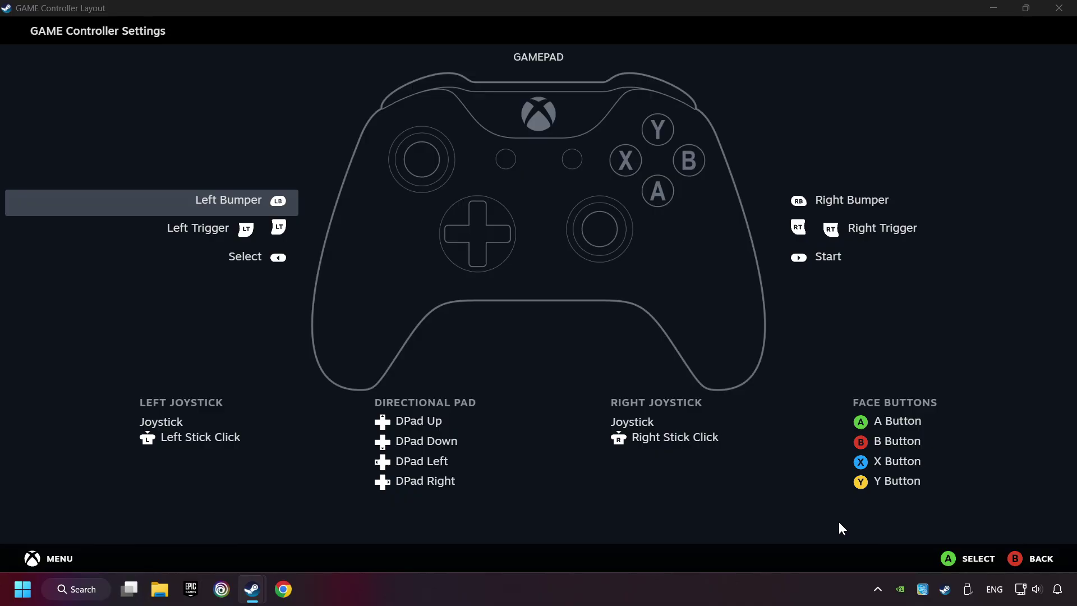
{"action": "left_click", "coordinate": [1029, 557]}
{"action": "left_click", "coordinate": [896, 562]}
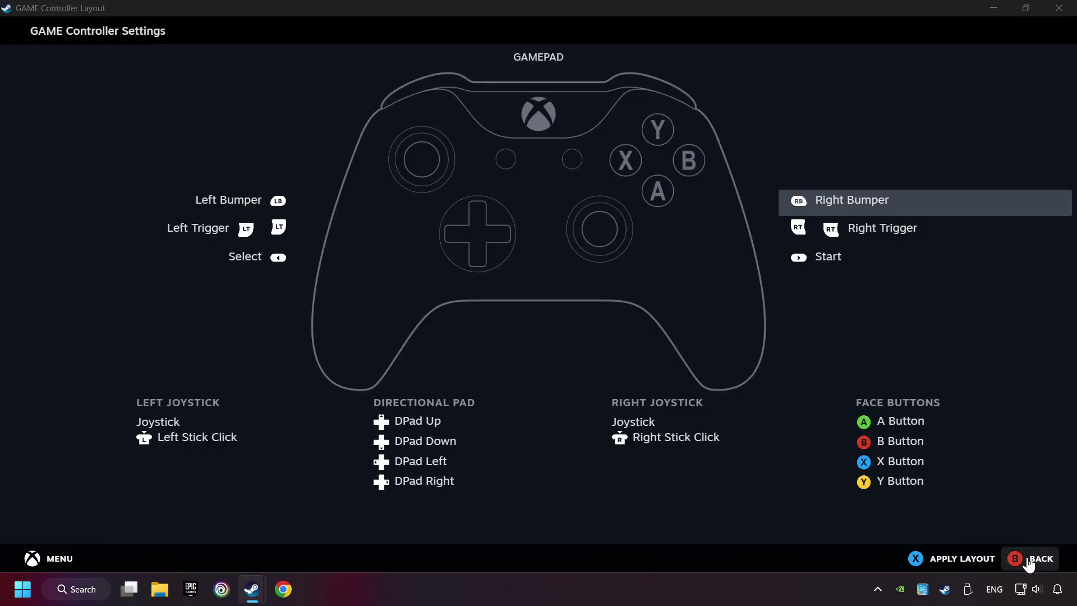
{"action": "left_click", "coordinate": [945, 564]}
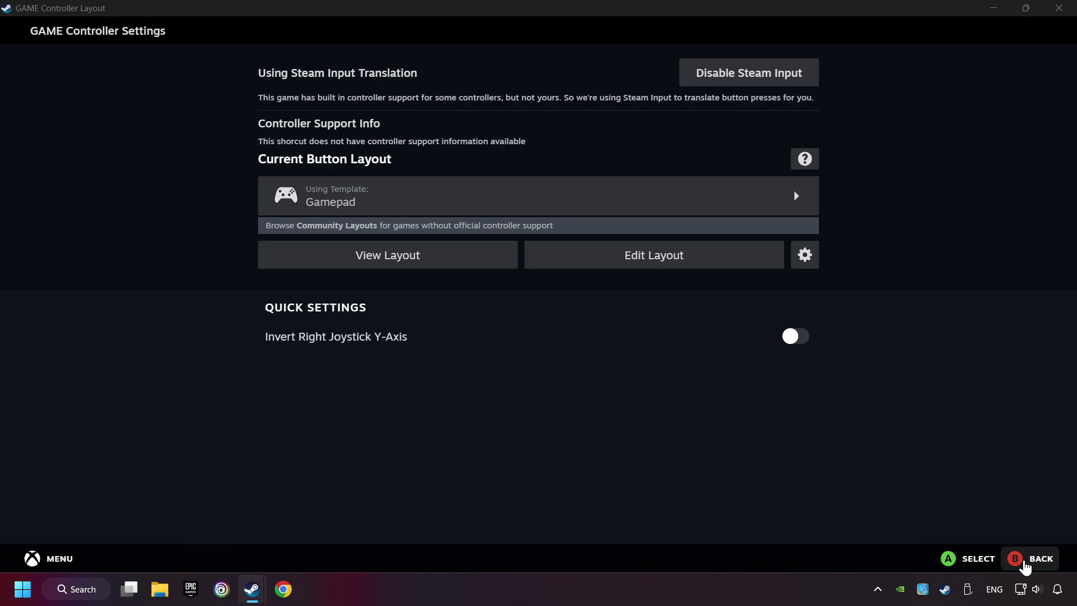
{"action": "left_click", "coordinate": [1015, 560]}
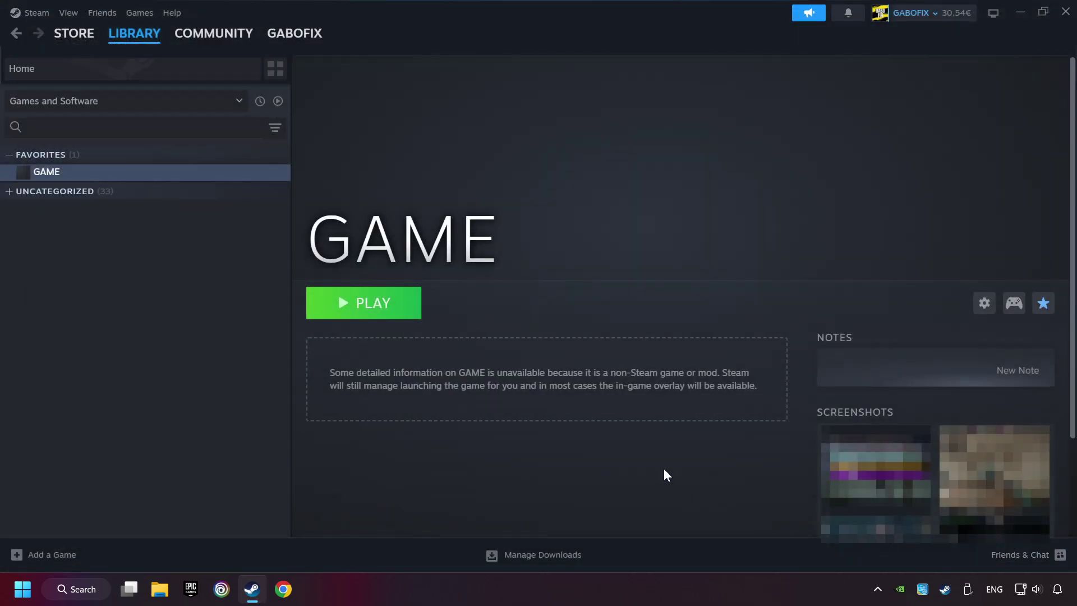